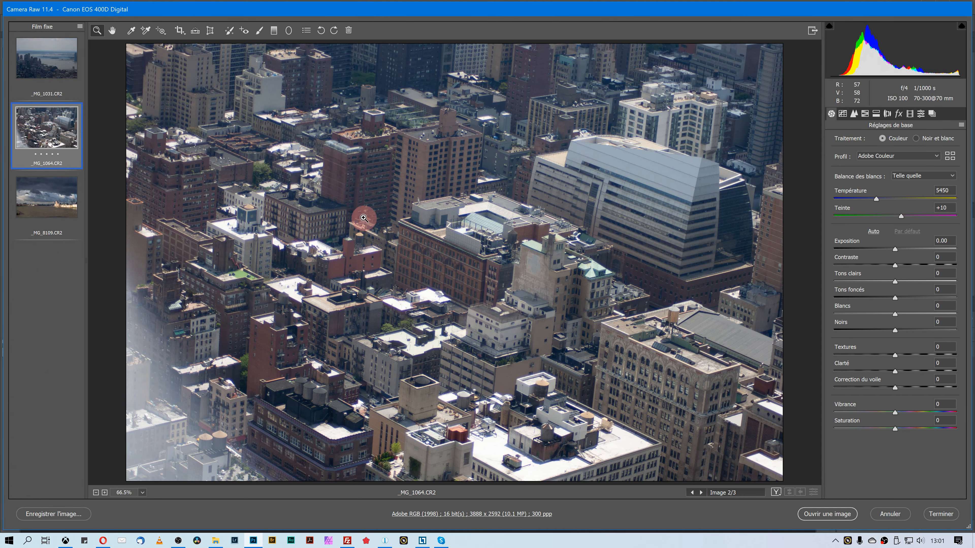
Review the photos _MG_1031.CR2 and _MG_8109.CR2 in the filmstrip.
click(43, 77)
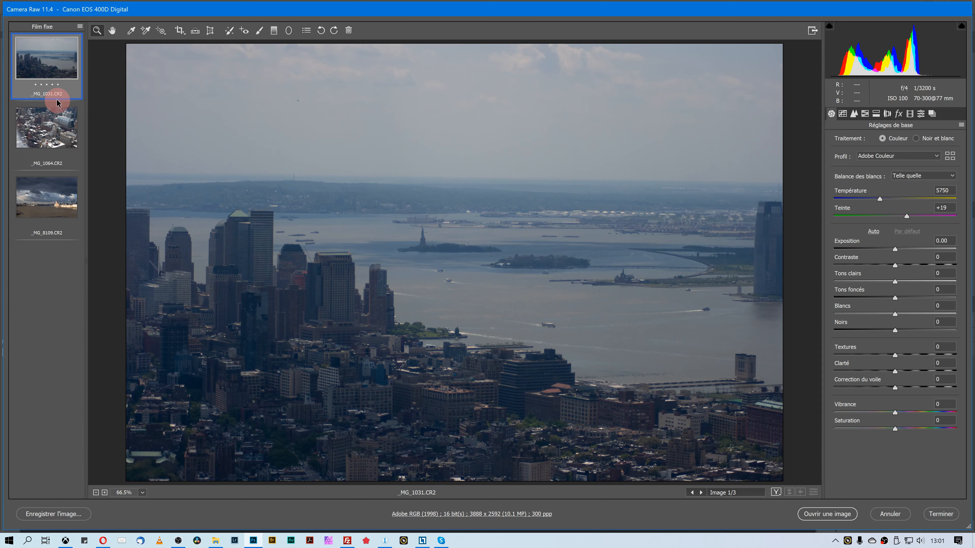
click(53, 101)
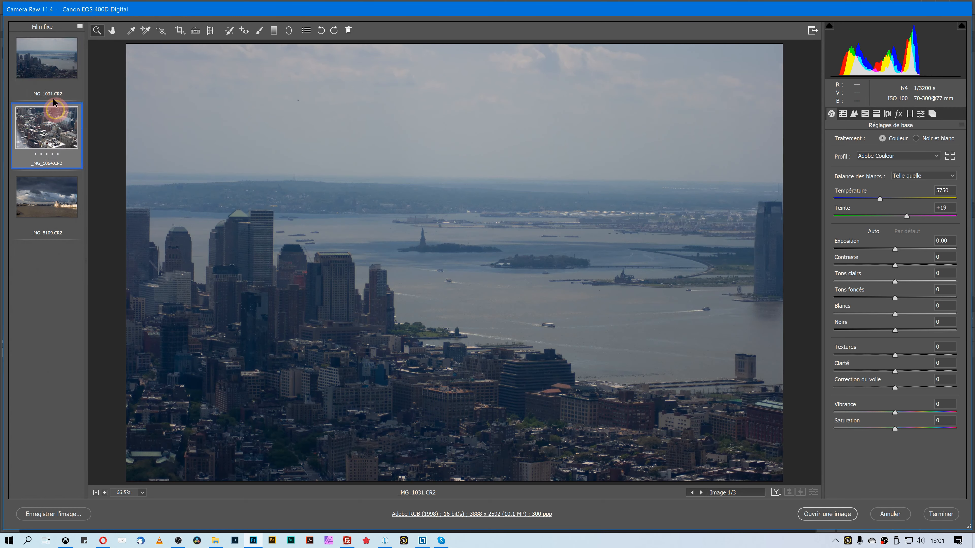
click(52, 70)
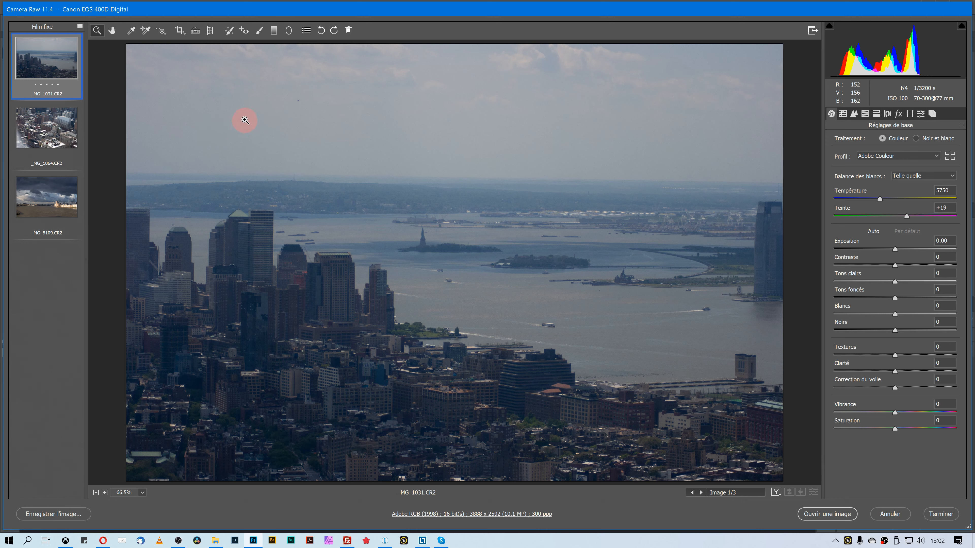
click(44, 194)
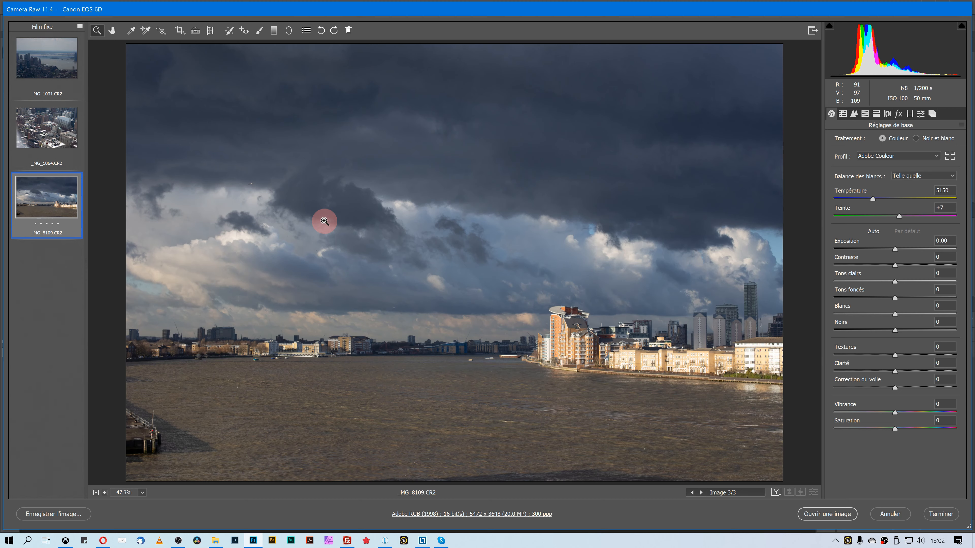
Switch to the photo _MG_1064.CR2 and set its global Correction du voile to +22.
click(62, 116)
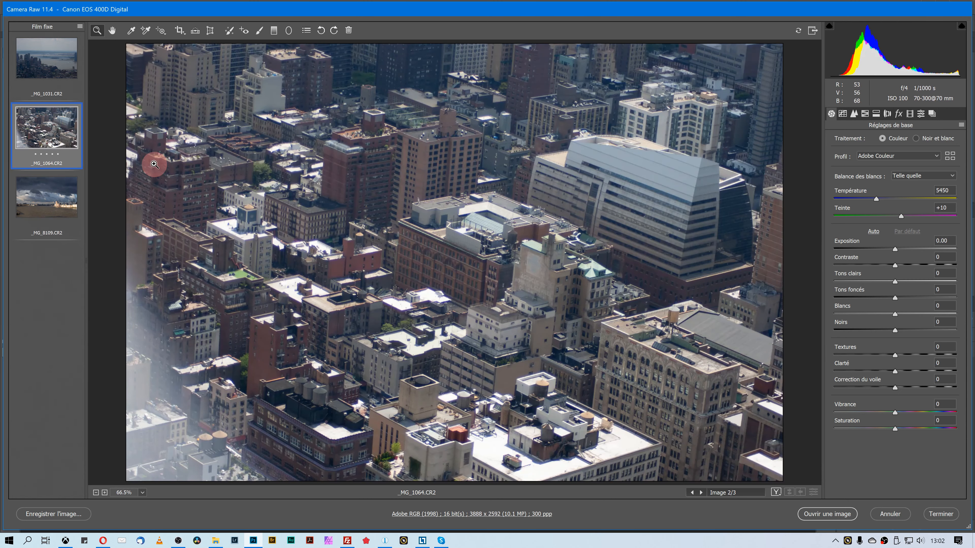
click(325, 204)
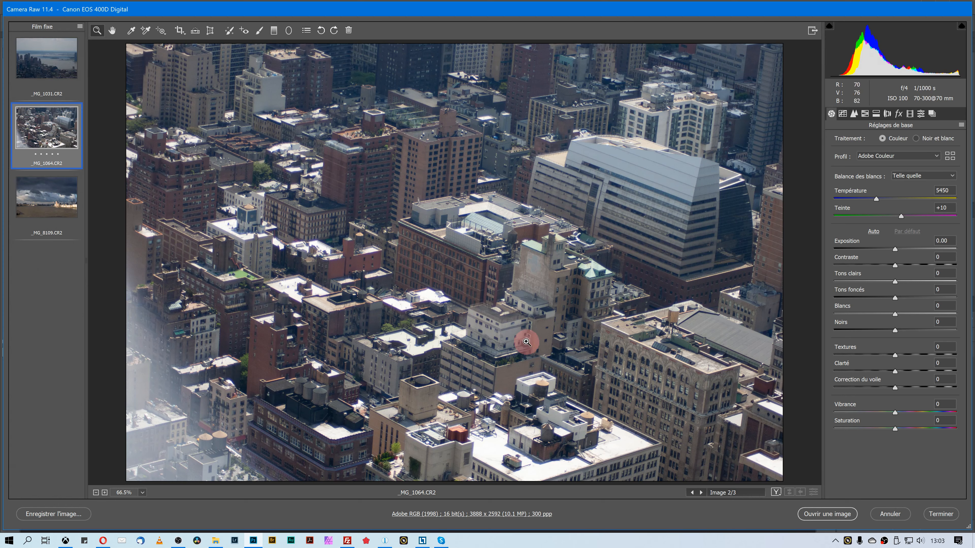
mouse_move(895, 387)
mouse_down()
mouse_move(940, 388)
mouse_move(908, 389)
mouse_up()
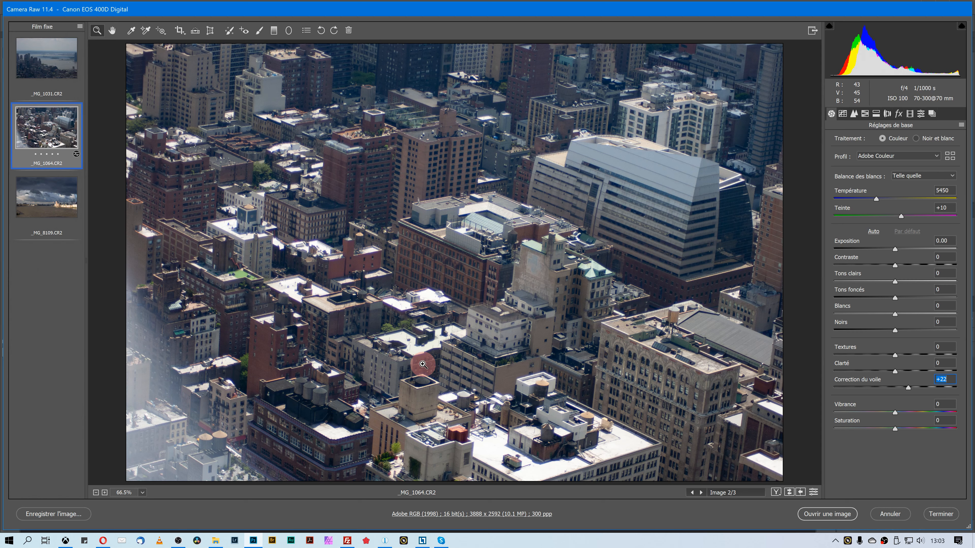
Draw a diagonal graduated filter across the hazy lower-left corner of the city photo.
click(274, 30)
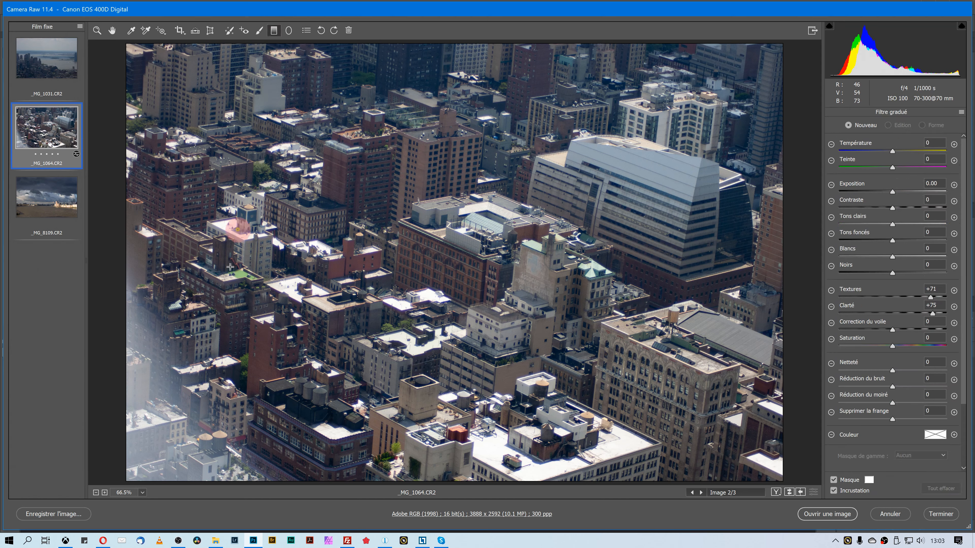
drag(221, 392, 207, 403)
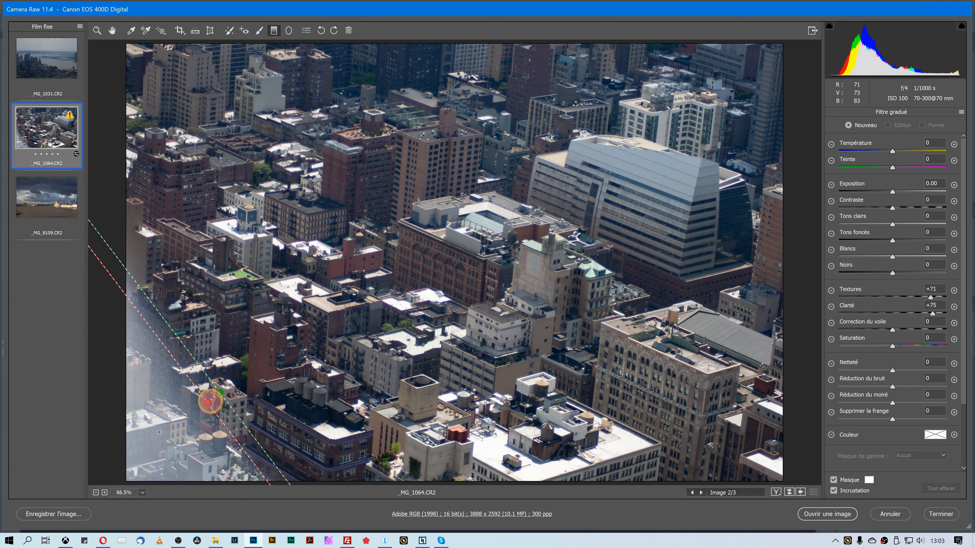
drag(159, 432, 160, 437)
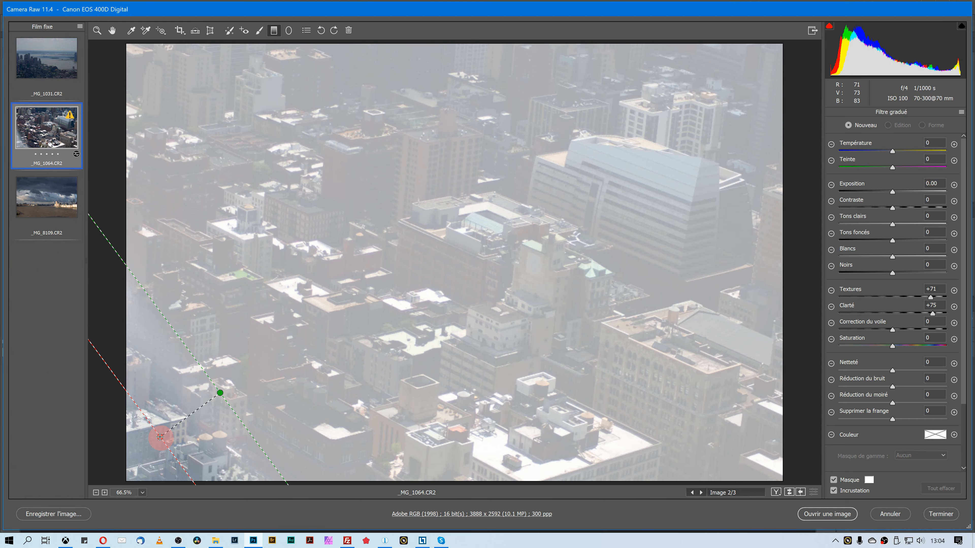
drag(160, 437, 160, 437)
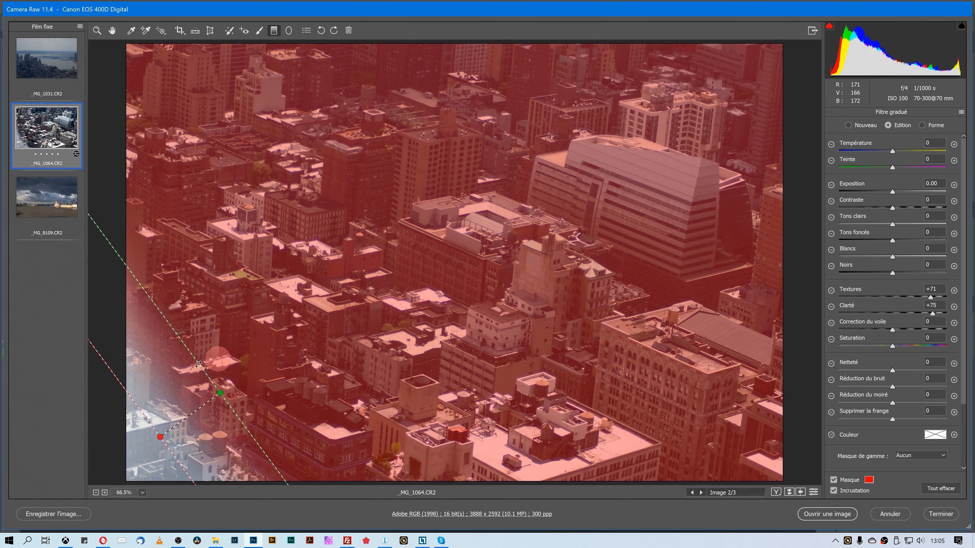
Reverse the graduated filter so its effect covers the hazy lower-left corner, and hide the mask overlay.
drag(199, 364, 176, 454)
drag(184, 420, 195, 394)
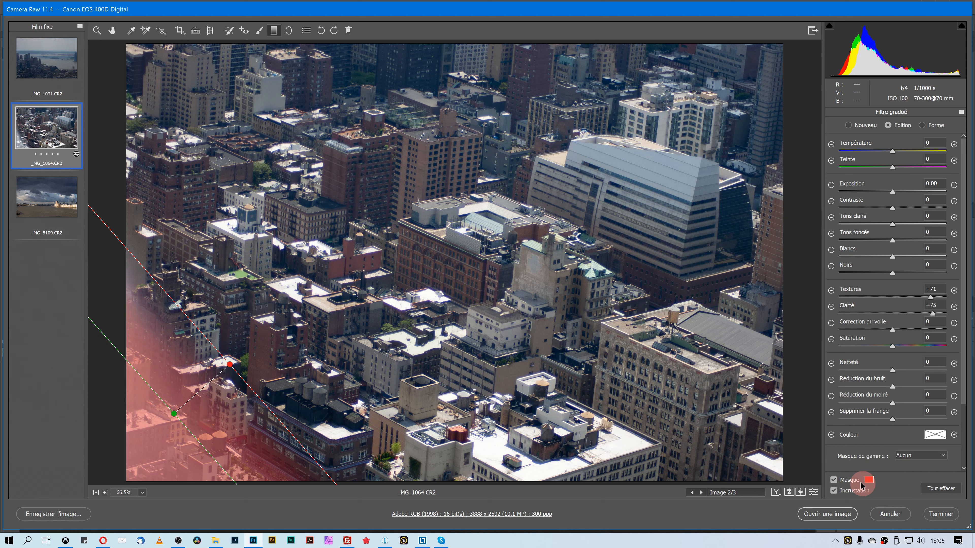
click(851, 480)
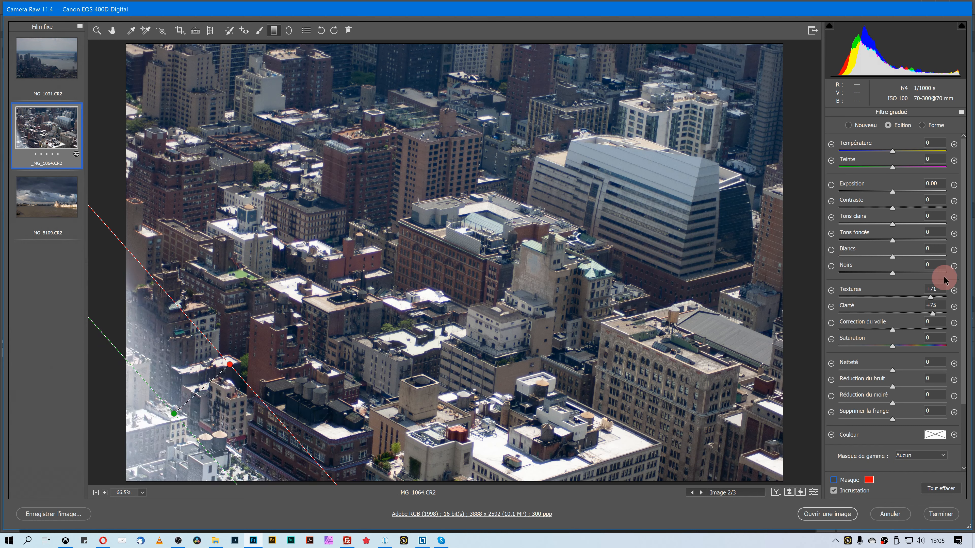
Reset the graduated filter's Textures and Clarté to 0.
click(945, 287)
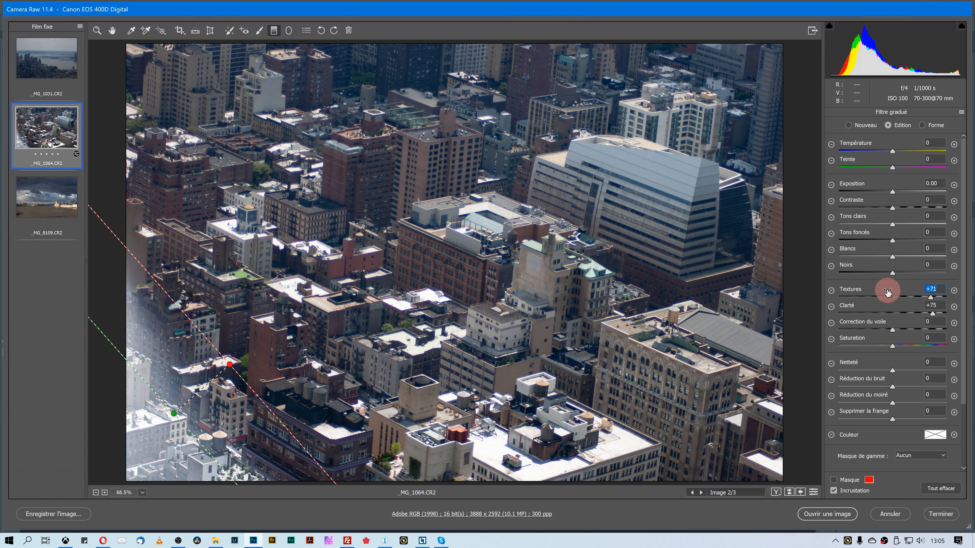
text(0)
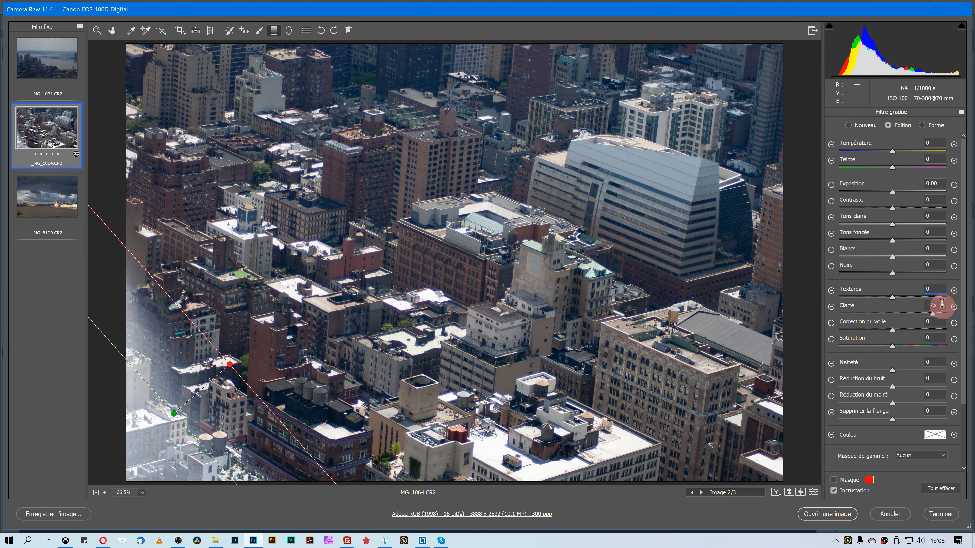
click(934, 306)
text(0)
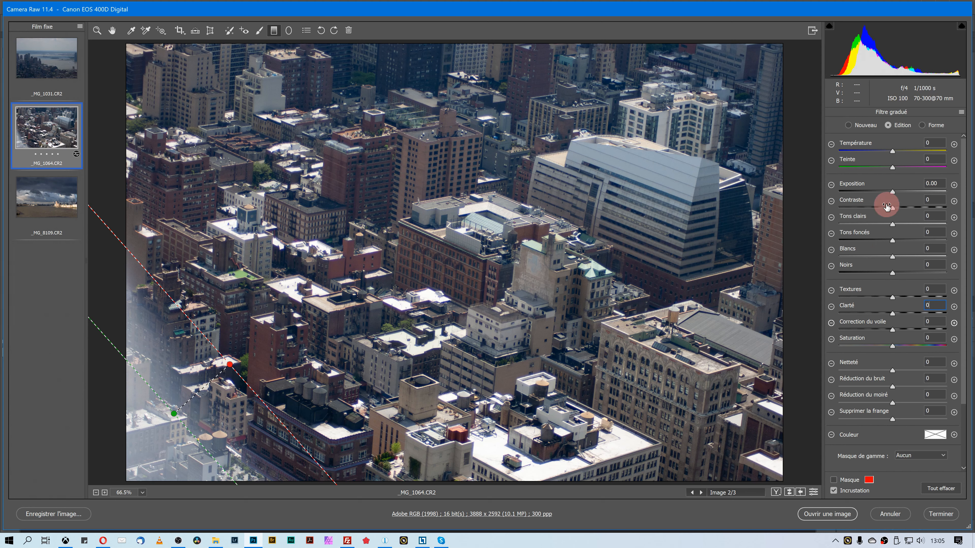
Set the graduated filter's Exposition to -1.15, Contraste to +27 and Textures to +30.
drag(894, 194, 926, 207)
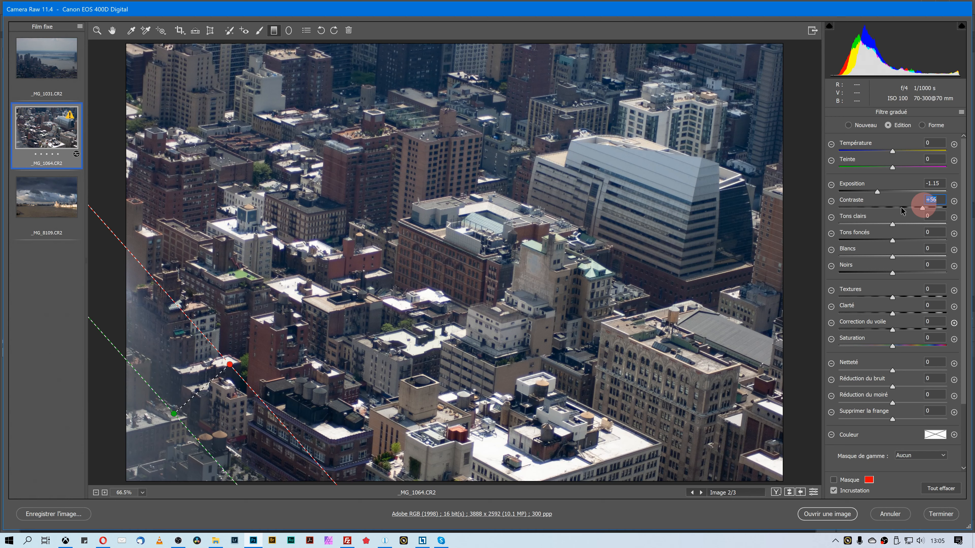
drag(902, 211, 900, 212)
drag(908, 297, 923, 299)
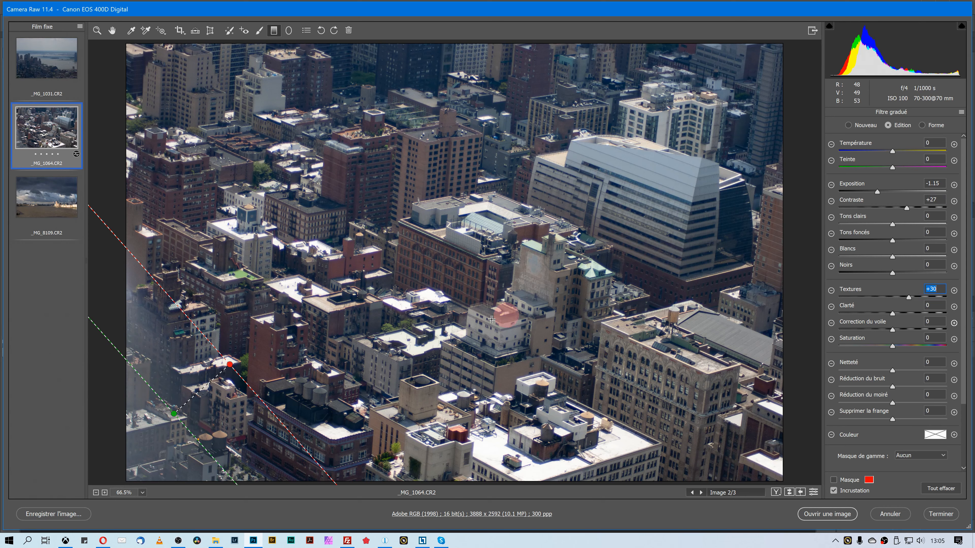
Move the graduated filter slightly up and inward and tilt it to a shallower angle over the hazy corner.
drag(192, 320, 194, 322)
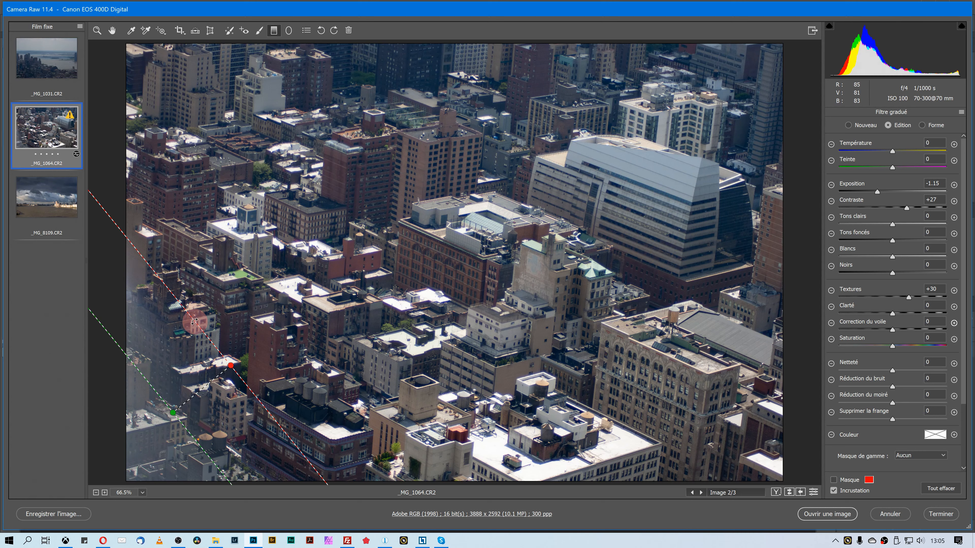
mouse_move(192, 395)
mouse_down()
mouse_move(169, 408)
mouse_move(205, 382)
mouse_up()
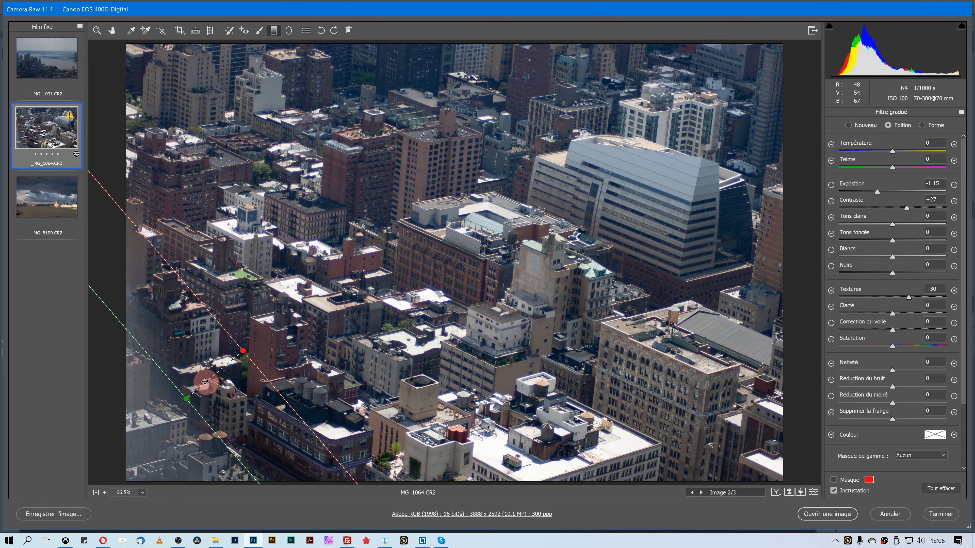
drag(243, 351, 225, 361)
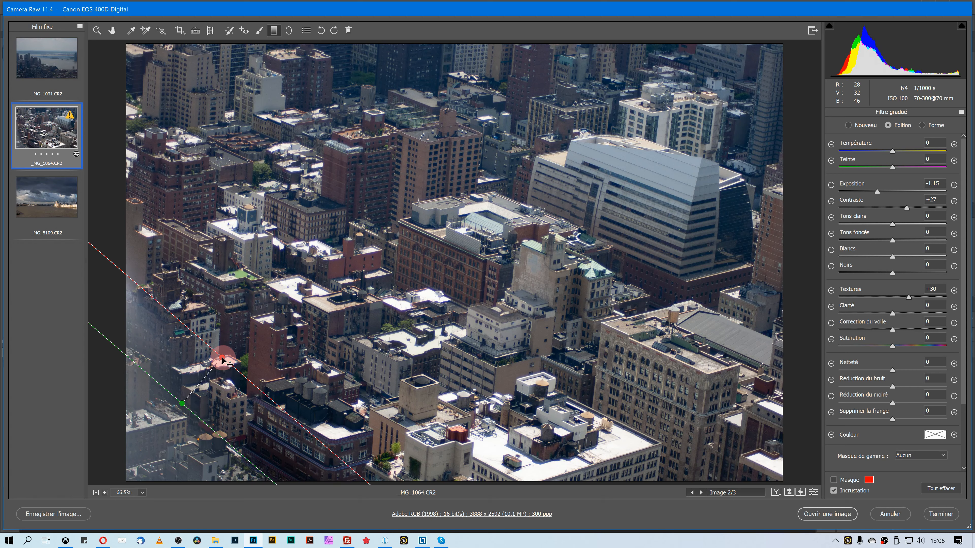
drag(200, 386, 213, 373)
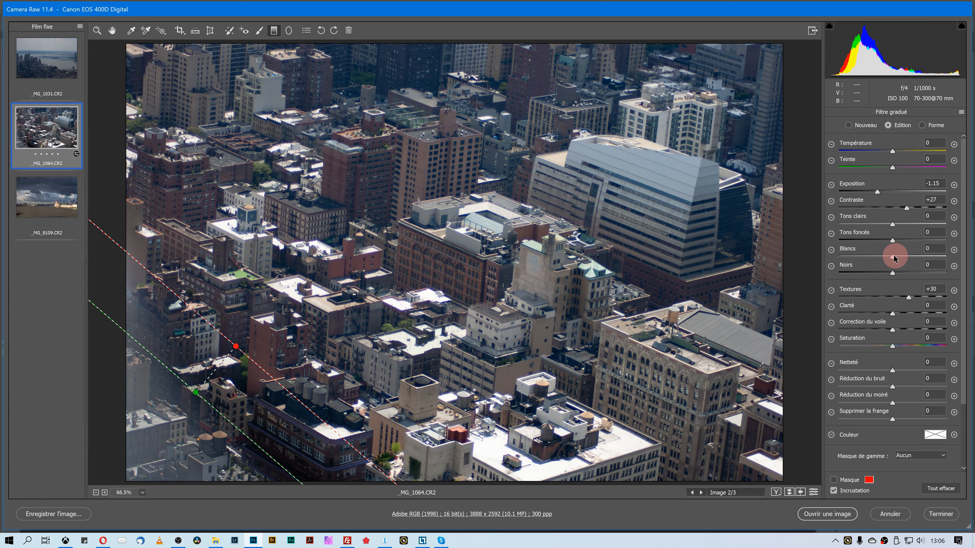
Set the graduated filter's Blancs to -14 and keep Noirs at 0.
drag(894, 258, 874, 256)
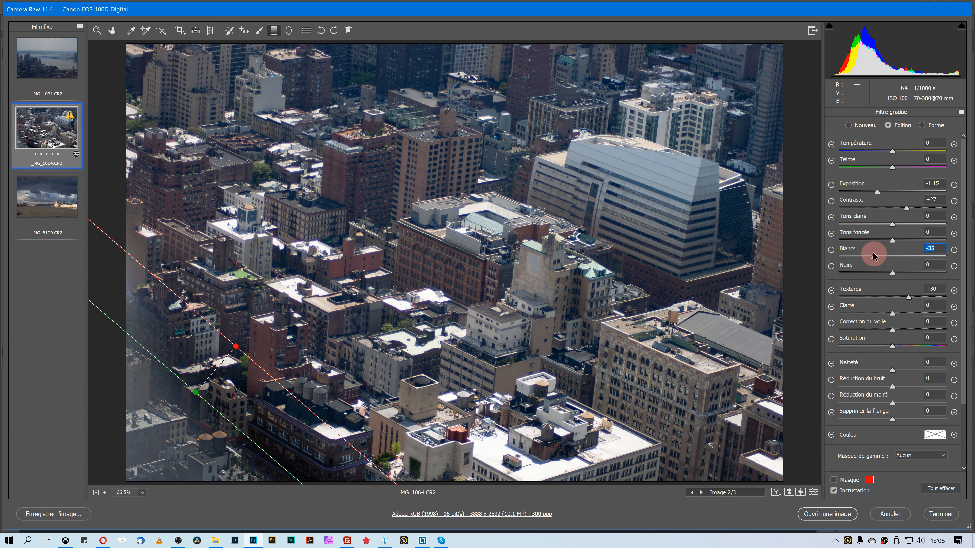
drag(873, 256, 885, 257)
drag(894, 273, 896, 273)
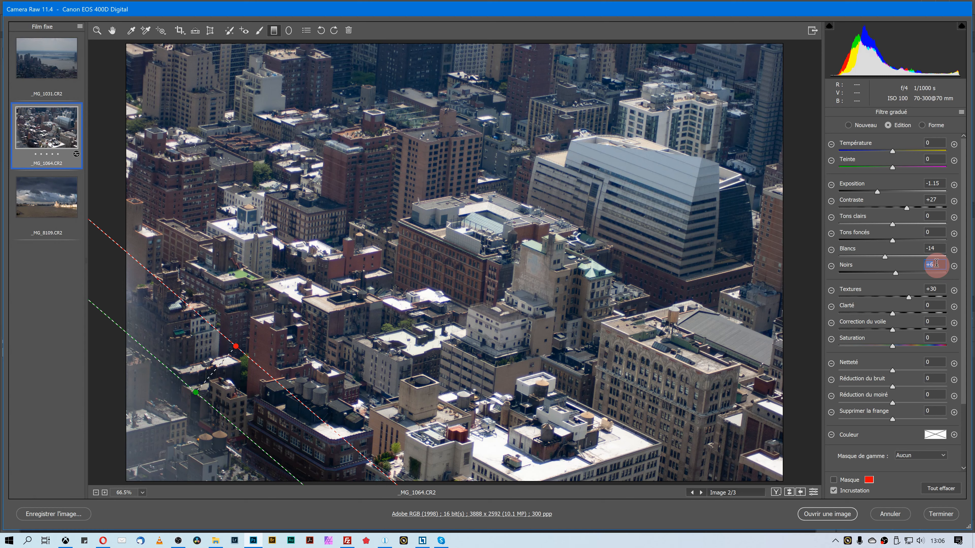
text(0)
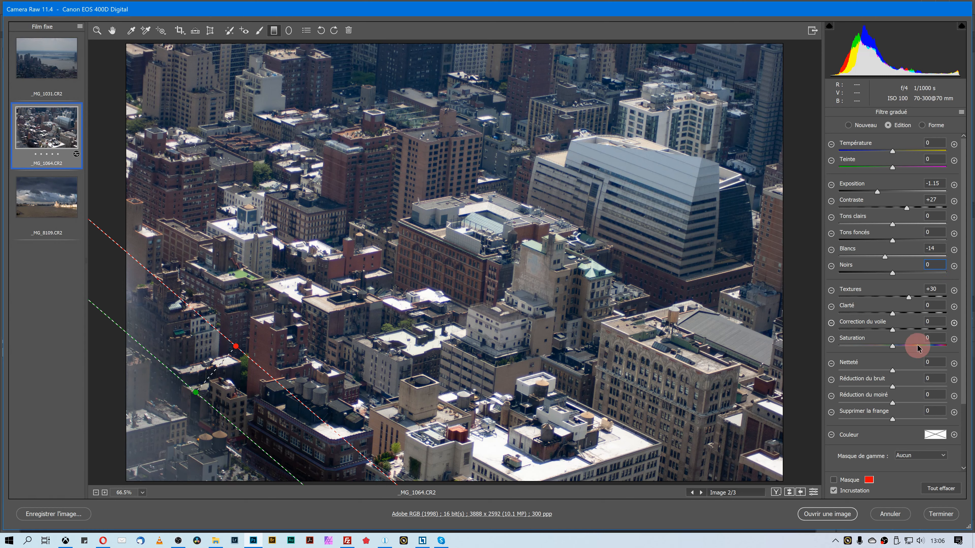
Set the graduated filter's Correction du voile to +31, Saturation to 0 and Exposition to -0.95.
mouse_move(918, 348)
mouse_down()
mouse_move(909, 343)
mouse_move(929, 339)
mouse_up()
click(925, 329)
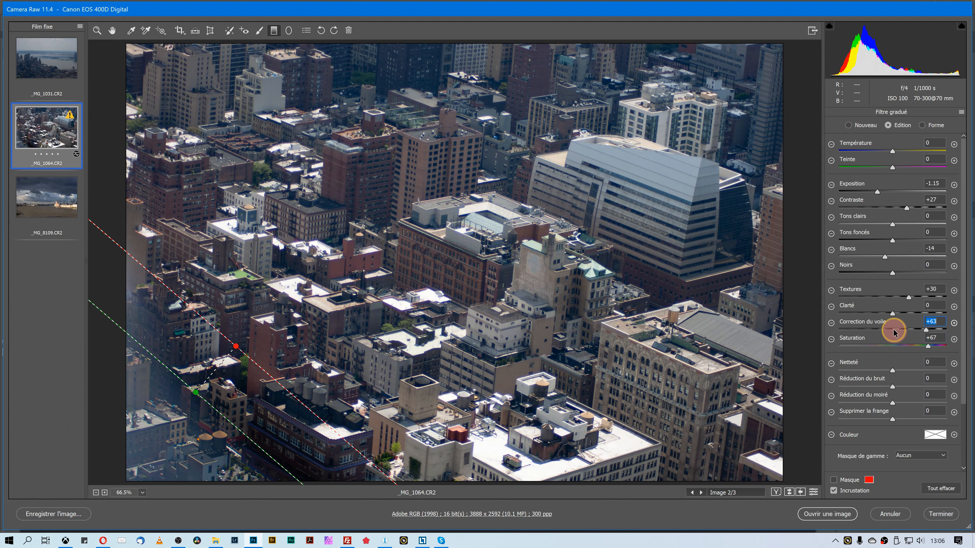
drag(926, 330, 909, 332)
click(924, 347)
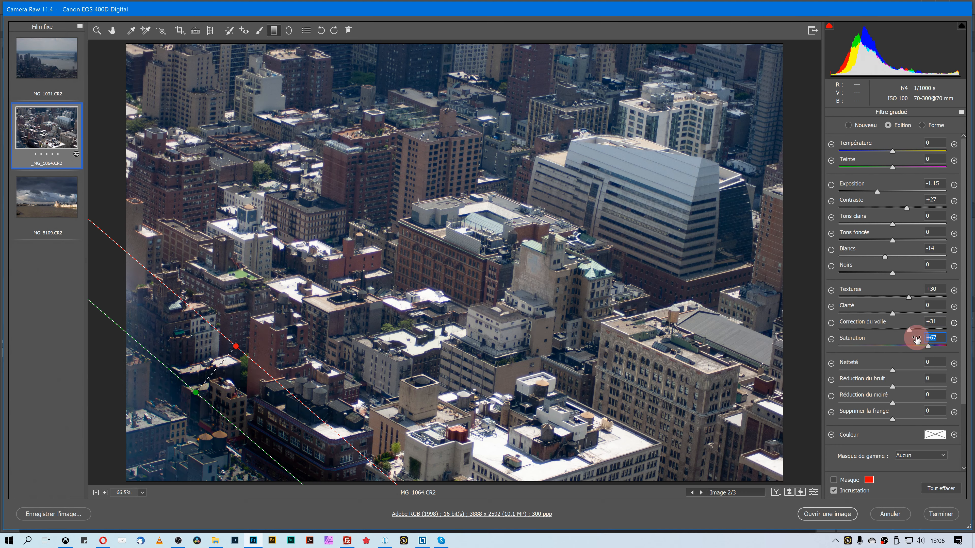
text(0)
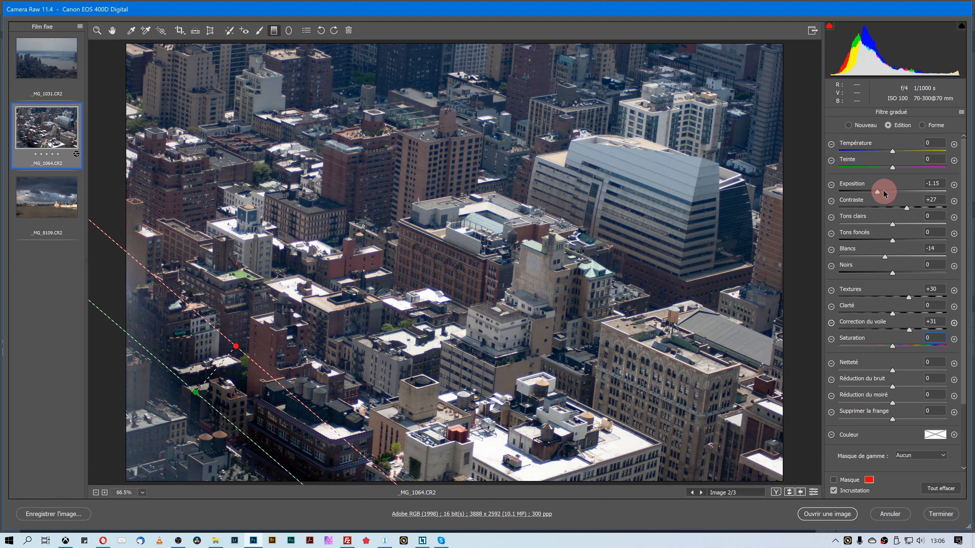
click(884, 191)
click(879, 191)
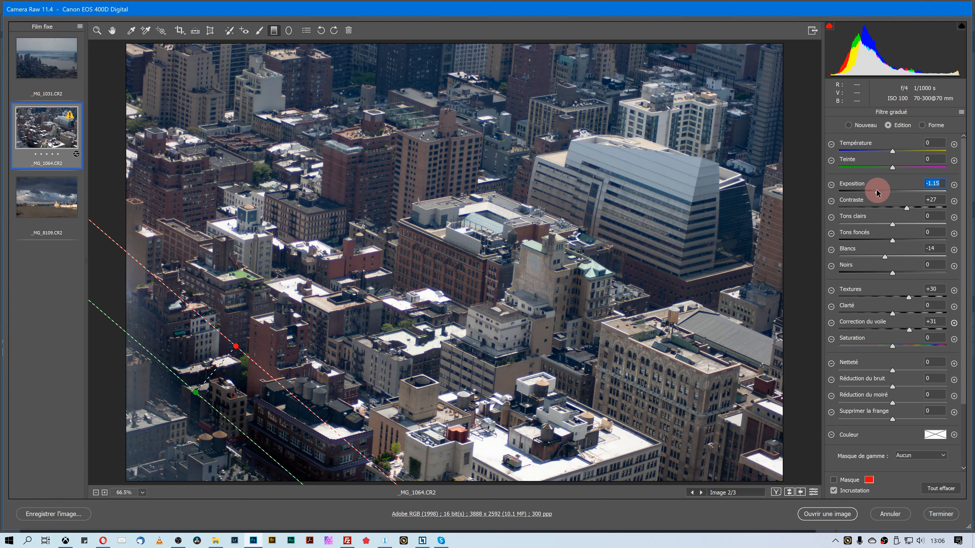
Widen the graduated filter's transition and refine its angle and position to blend it over the hazy lower-left corner.
mouse_move(235, 347)
mouse_down()
mouse_move(223, 365)
mouse_move(226, 357)
mouse_up()
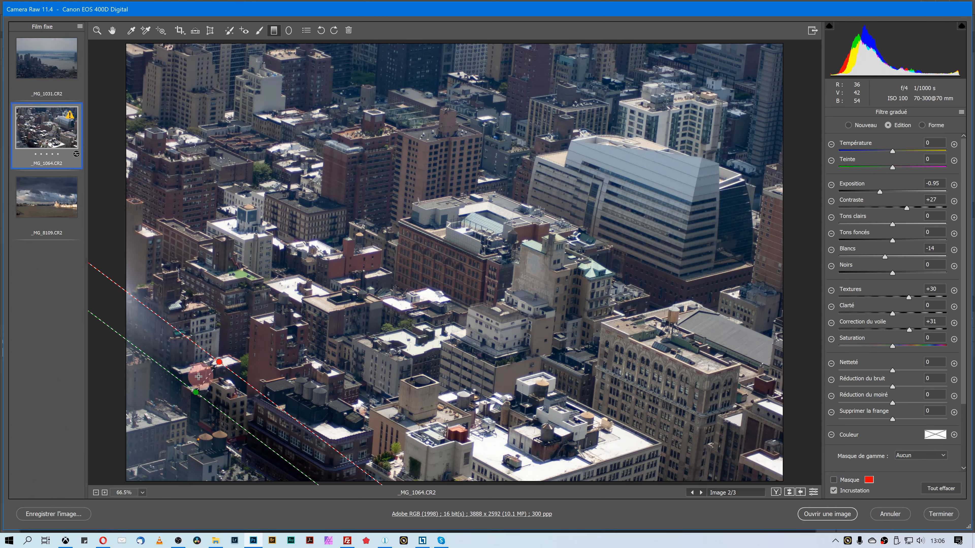
drag(196, 393, 229, 319)
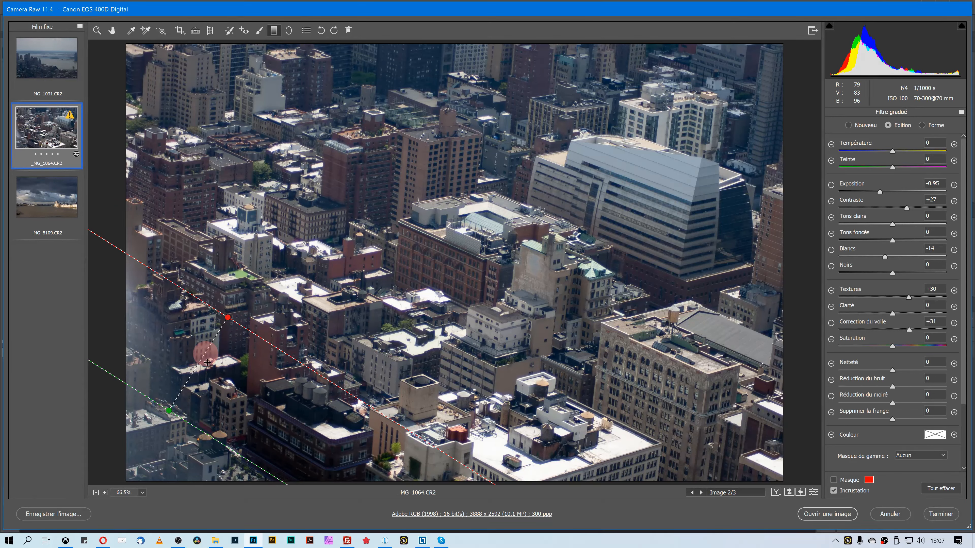
mouse_move(207, 362)
mouse_down()
mouse_move(233, 343)
mouse_move(212, 376)
mouse_up()
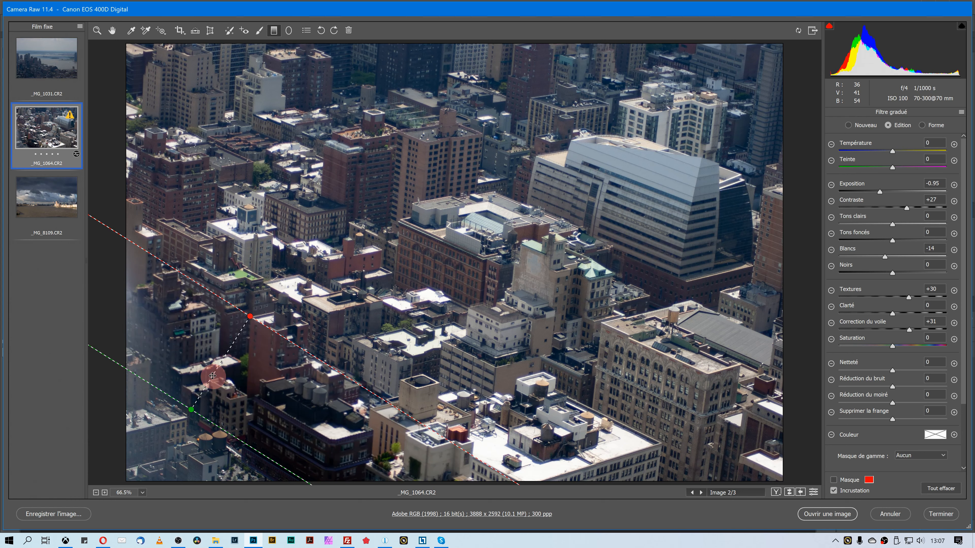
drag(232, 303, 231, 303)
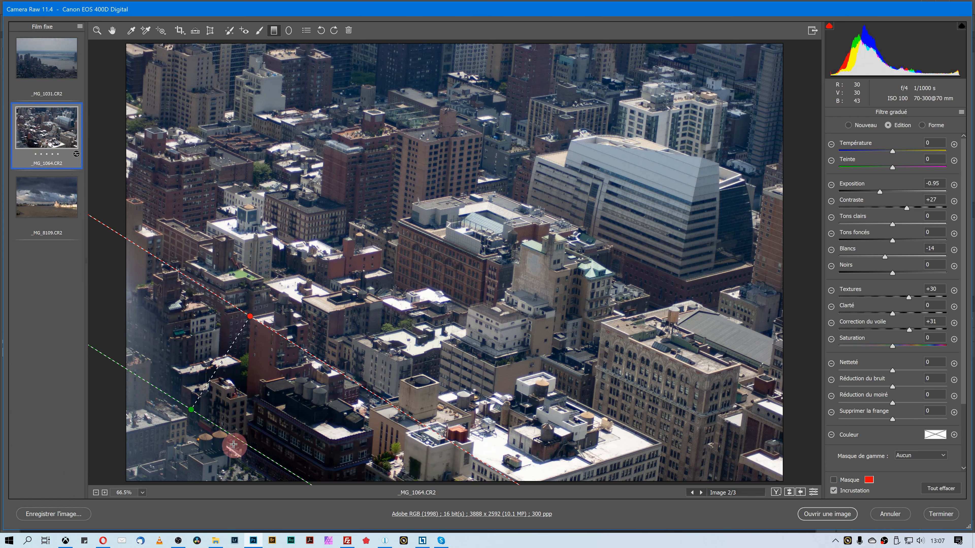
drag(241, 444, 234, 448)
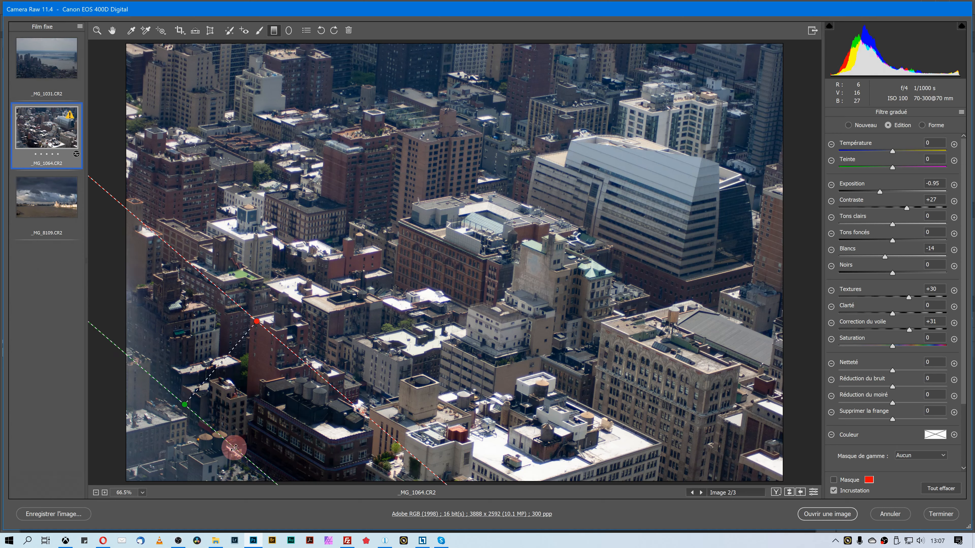
drag(215, 370, 205, 382)
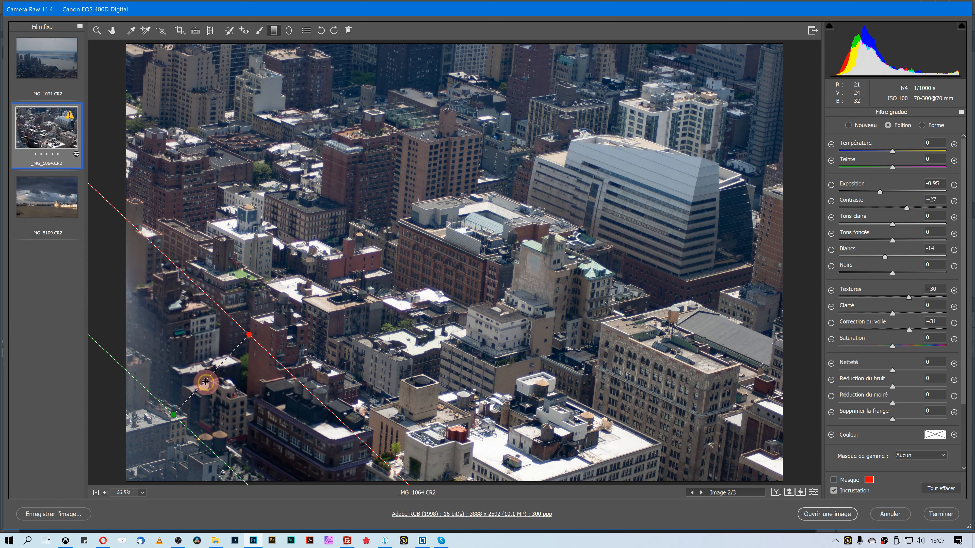
Shift the graduated filter slightly inward over the hazy lower-left corner of the photo, then deselect it for a new adjustment.
drag(205, 382, 222, 384)
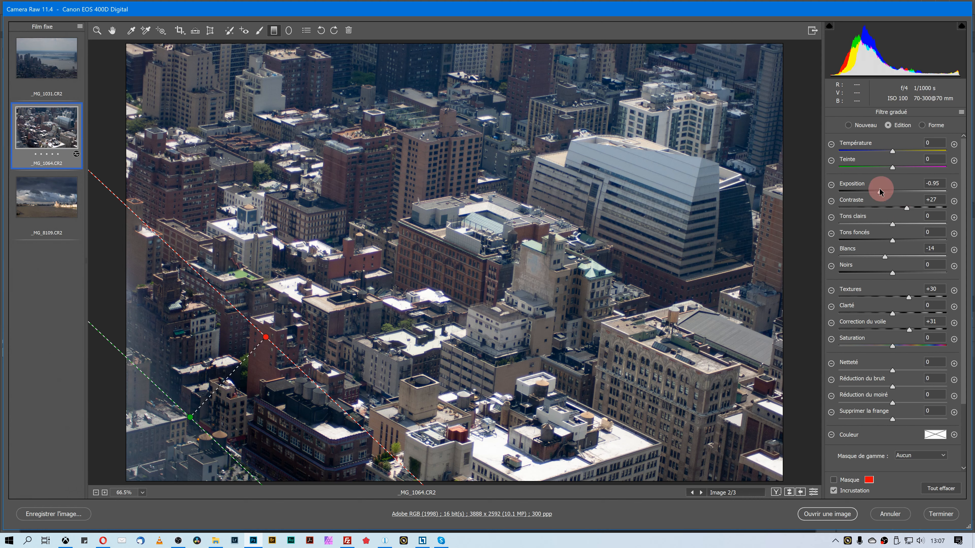
mouse_move(880, 191)
mouse_down()
mouse_move(889, 191)
mouse_move(879, 189)
mouse_up()
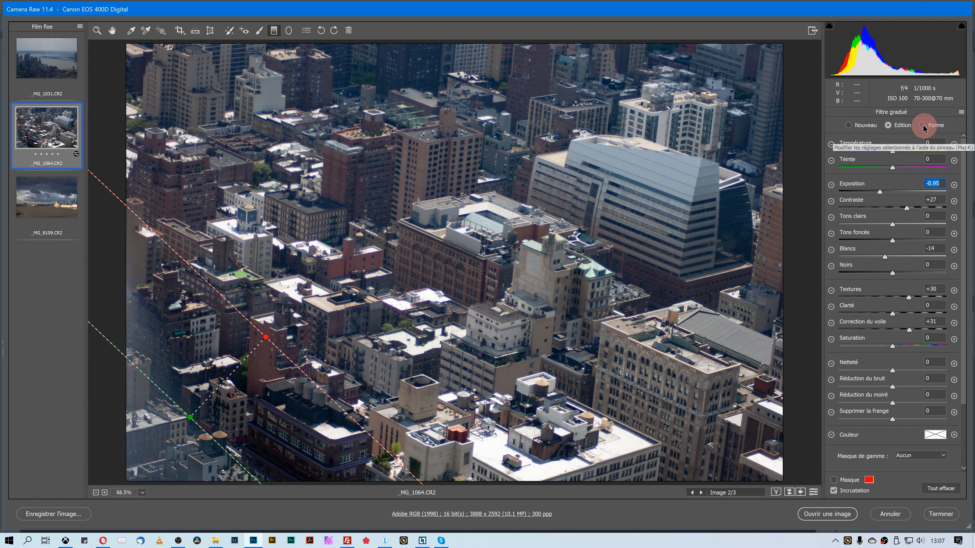
click(852, 125)
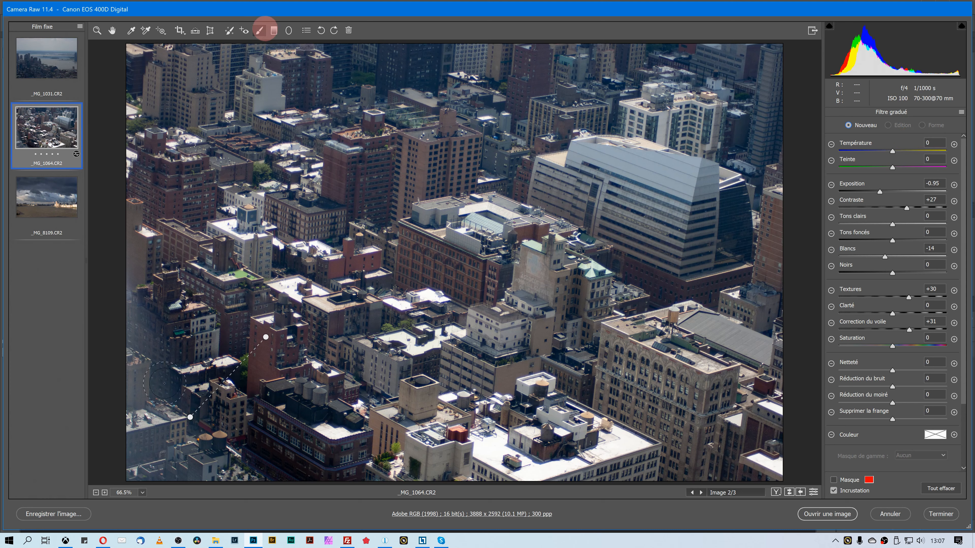
Paint over the hazy lower-left corner and left edge of the photo with the adjustment brush, using Taille 15 and Contour progressif 100.
click(260, 30)
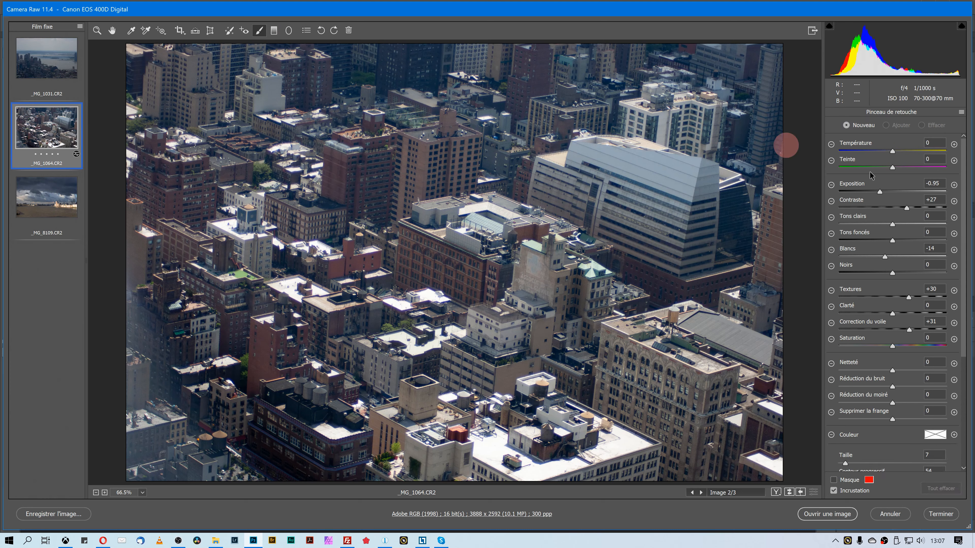
mouse_move(964, 320)
mouse_down()
mouse_move(957, 381)
mouse_move(948, 380)
mouse_move(954, 364)
mouse_up()
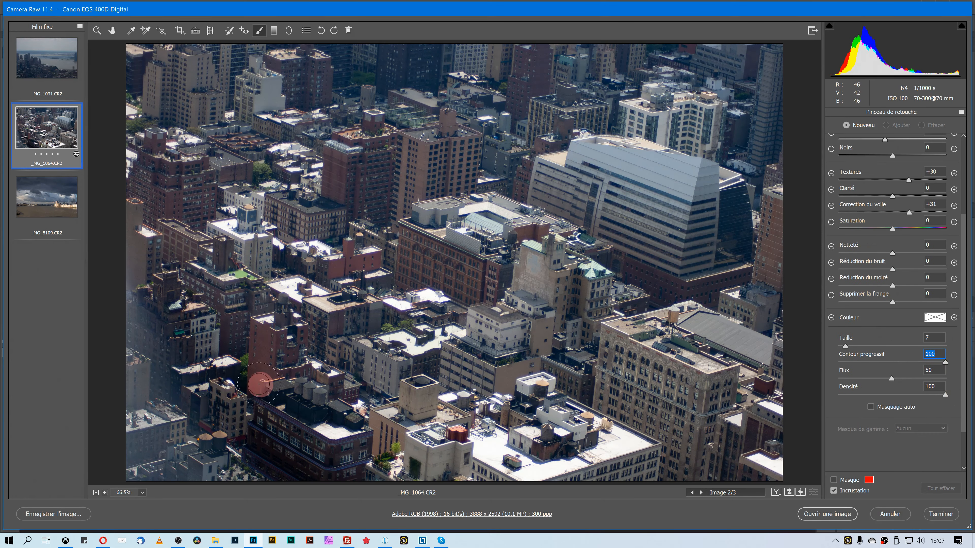
drag(846, 346, 853, 346)
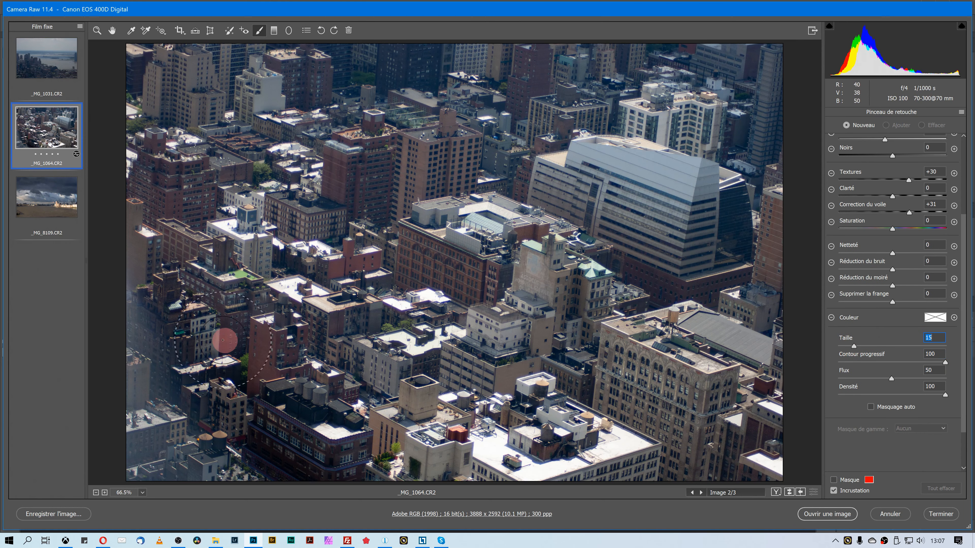
mouse_move(146, 360)
mouse_down()
mouse_move(174, 453)
mouse_move(227, 486)
mouse_up()
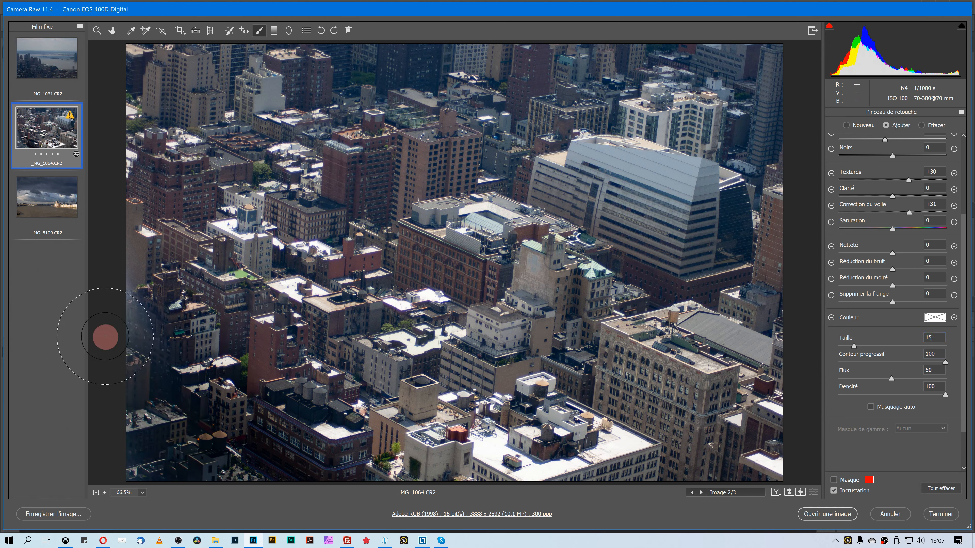
drag(105, 336, 103, 334)
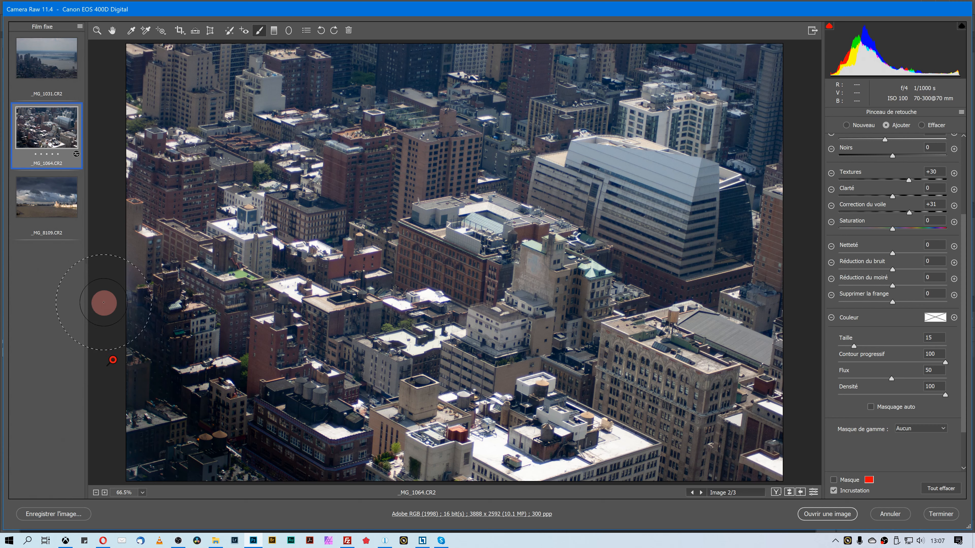
Reset Exposition, Contraste and Blancs to 0 for the adjustment brushed over the lower-left corner.
scroll(914, 290, up, 5)
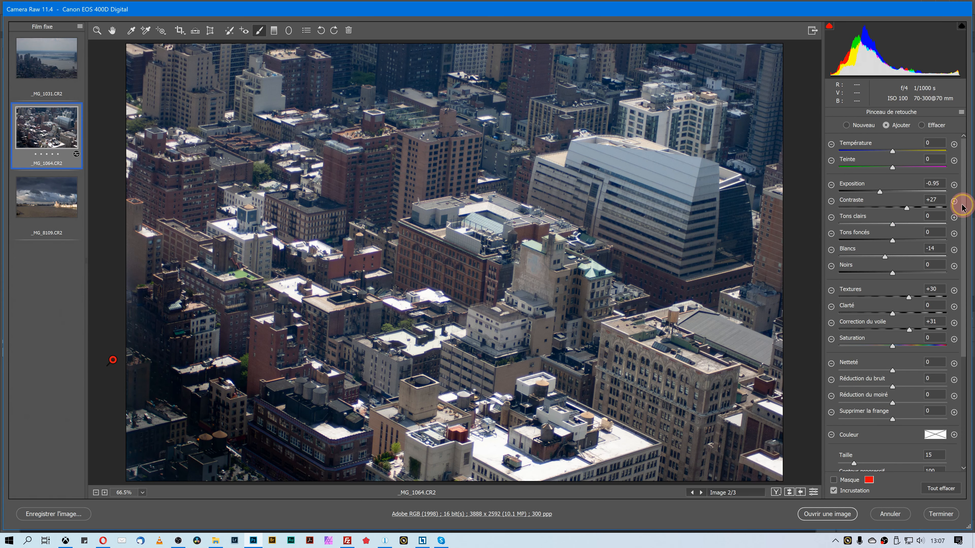
double_click(941, 184)
text(0)
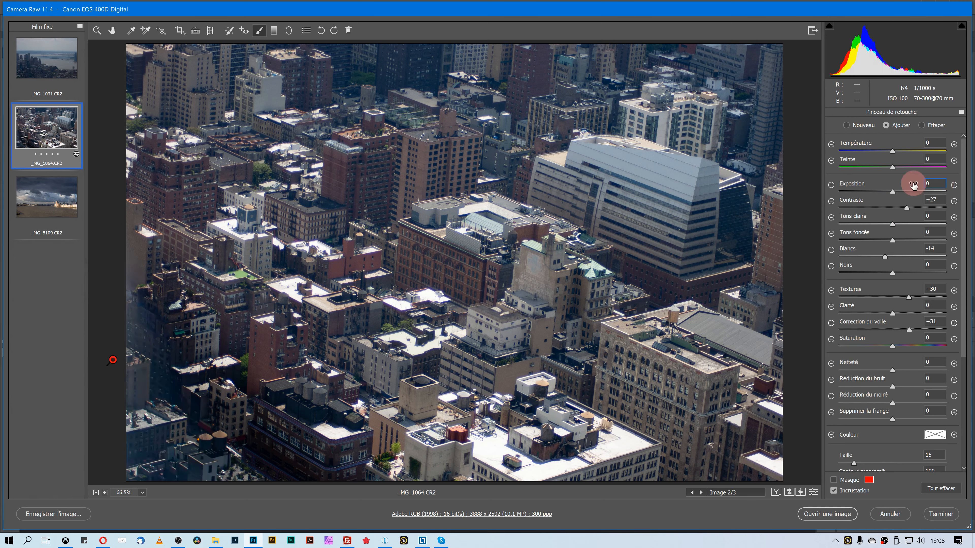
key(Tab)
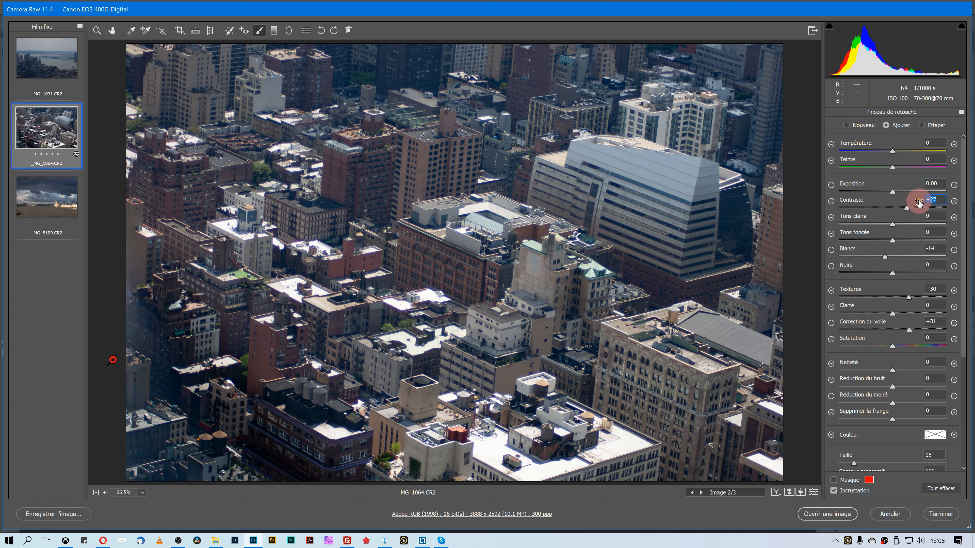
text(0)
drag(939, 249, 886, 247)
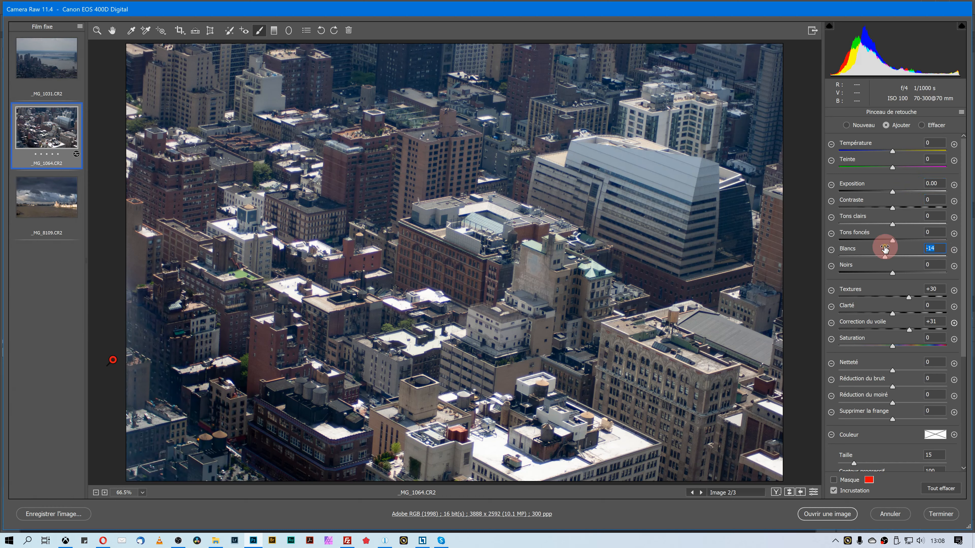
text(0)
Set the brushed corner adjustment's Textures to 0, Correction du voile to +45 and Température to +16.
drag(940, 289, 893, 291)
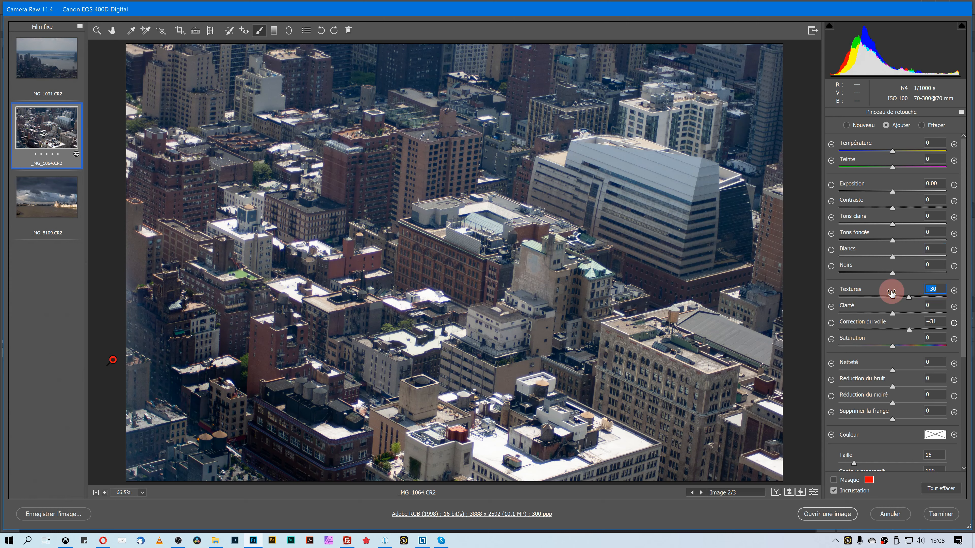
text(0)
drag(909, 330, 915, 325)
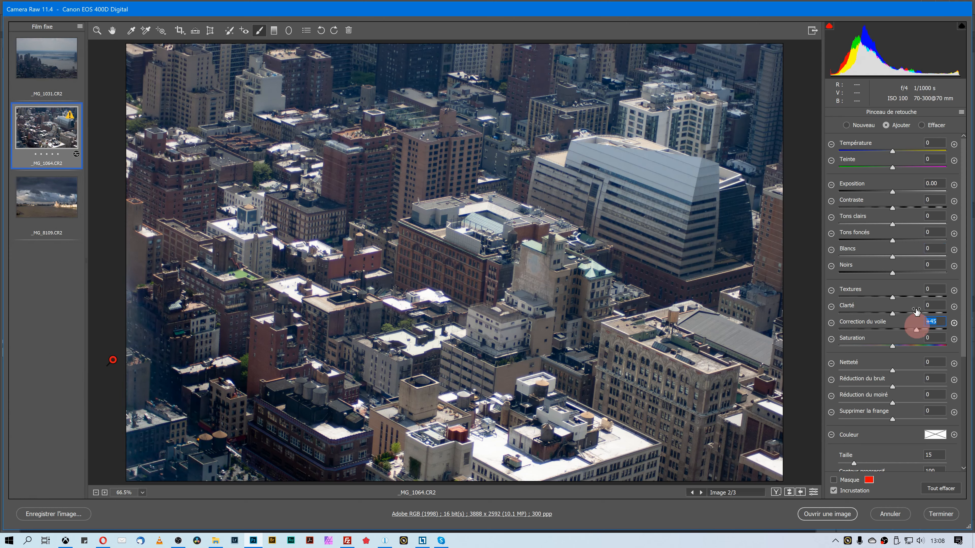
drag(892, 148, 899, 150)
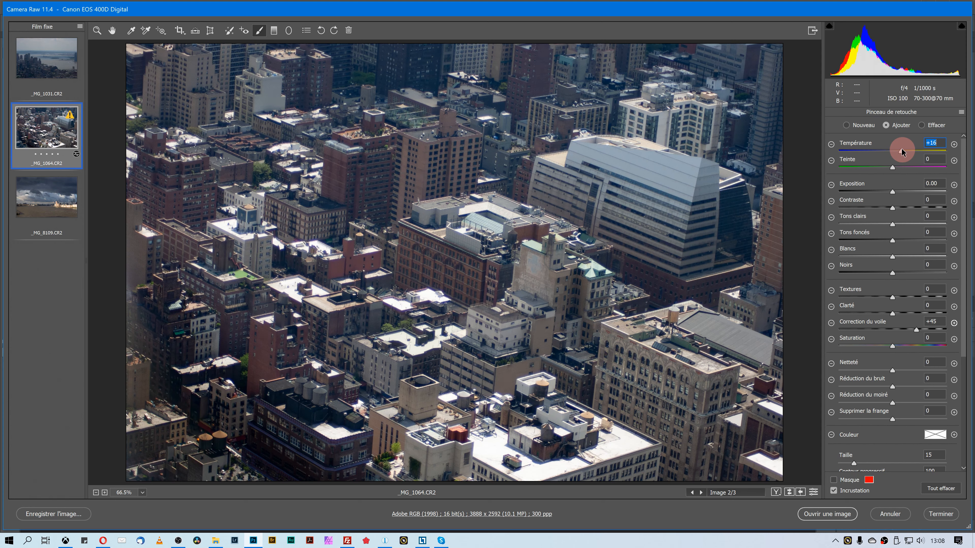
Return to the graduated filter, set its Exposition to -0.80, Contraste to +19 and Température to -3, and leave the filter.
key(g)
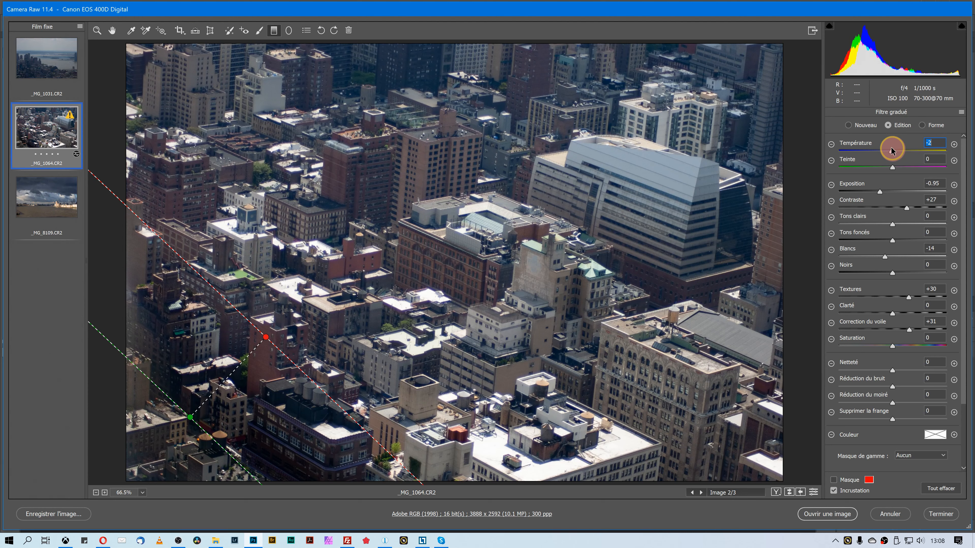
drag(891, 150, 892, 150)
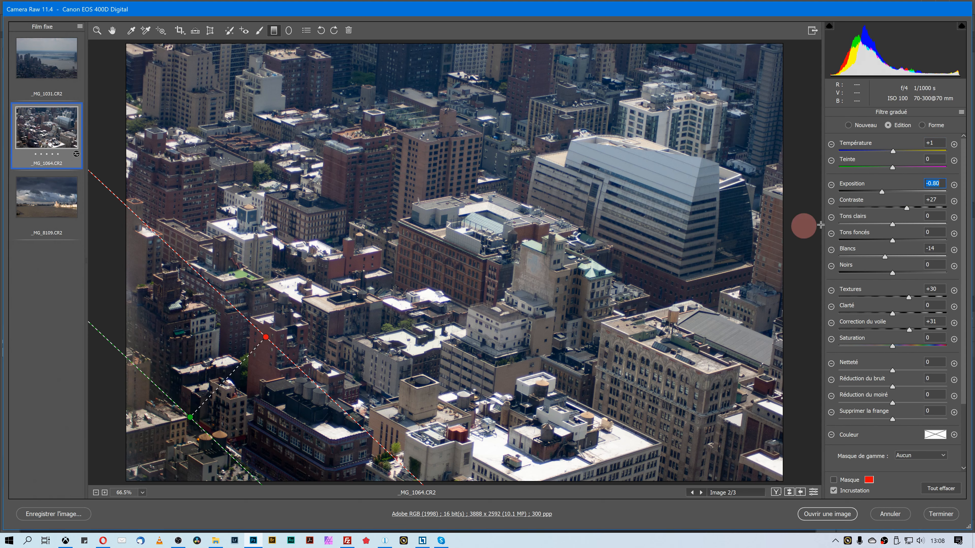
click(901, 207)
drag(902, 208, 903, 209)
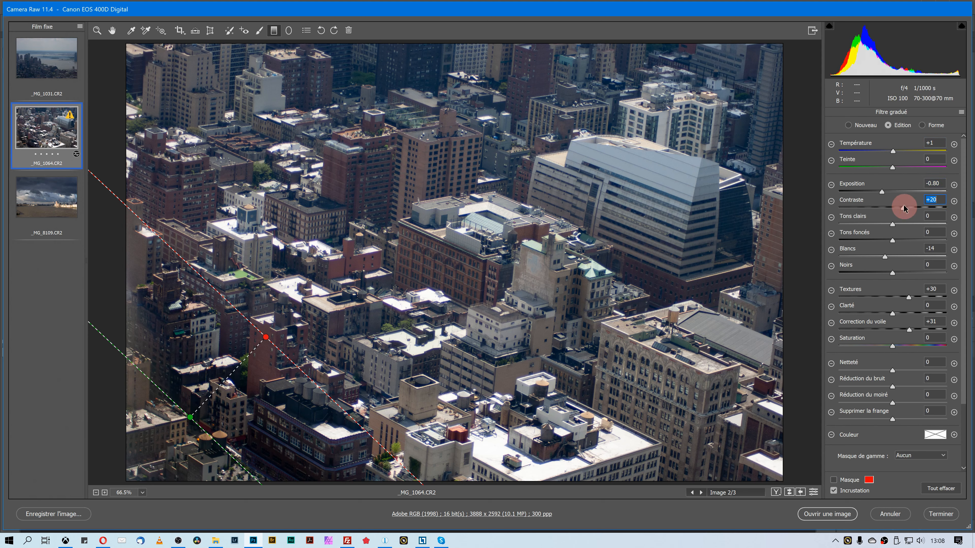
click(892, 153)
drag(892, 152, 893, 155)
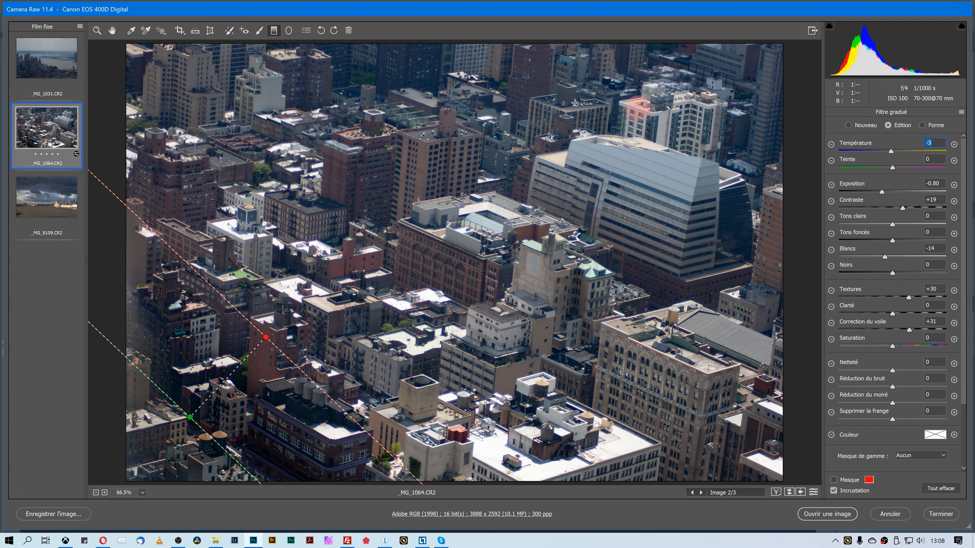
click(93, 32)
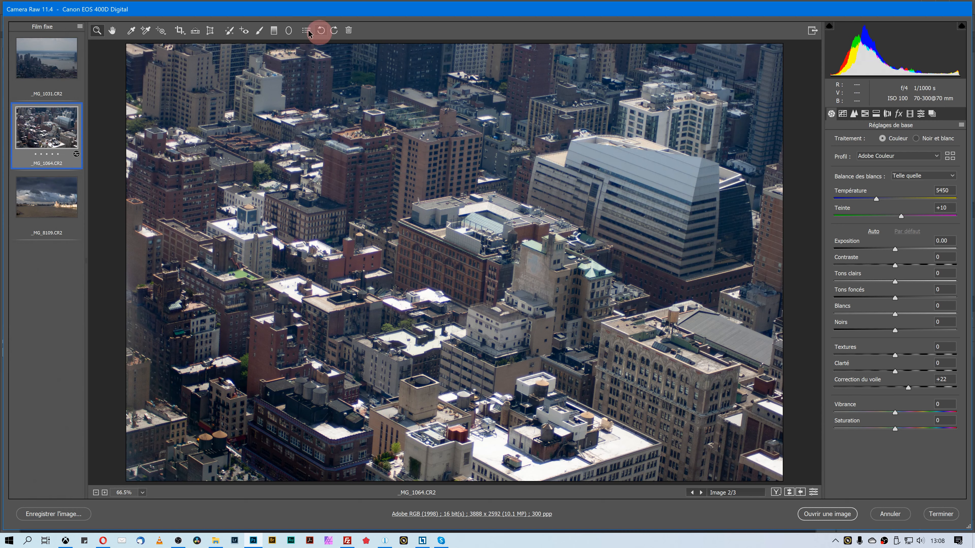
Brush a second local adjustment from the left-edge buildings down across the dark lower-left rooftops and check its coverage with the mask.
click(259, 31)
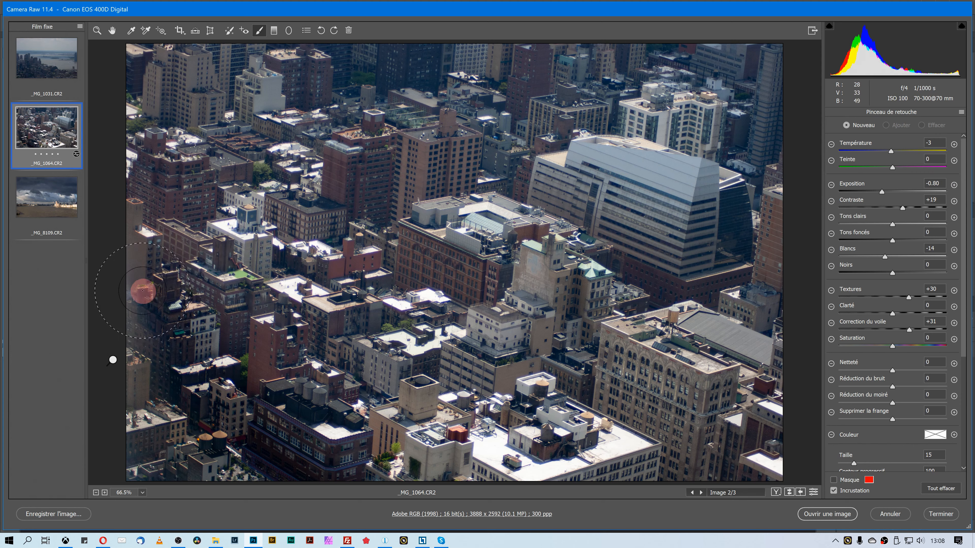
mouse_move(148, 277)
mouse_down()
mouse_move(182, 304)
mouse_move(247, 397)
mouse_move(221, 380)
mouse_up()
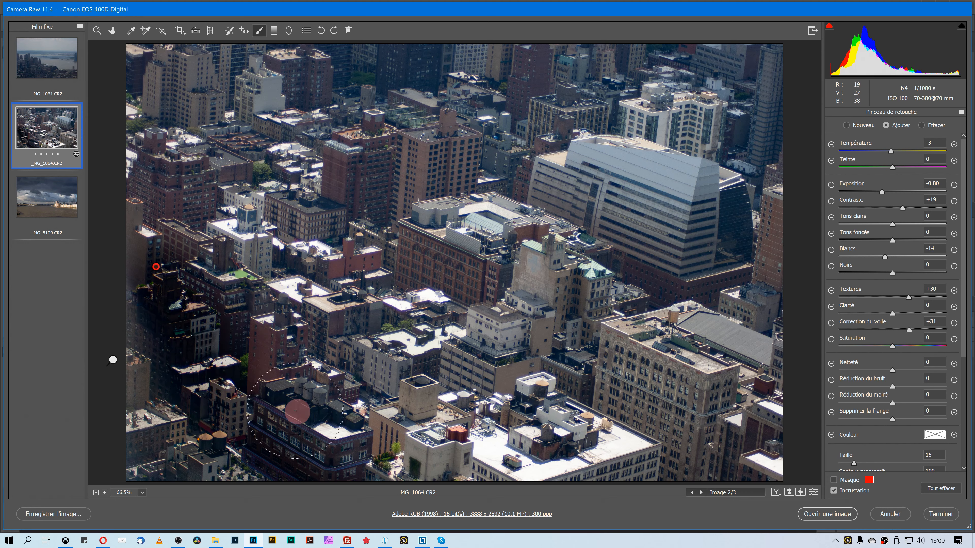
drag(295, 410, 398, 384)
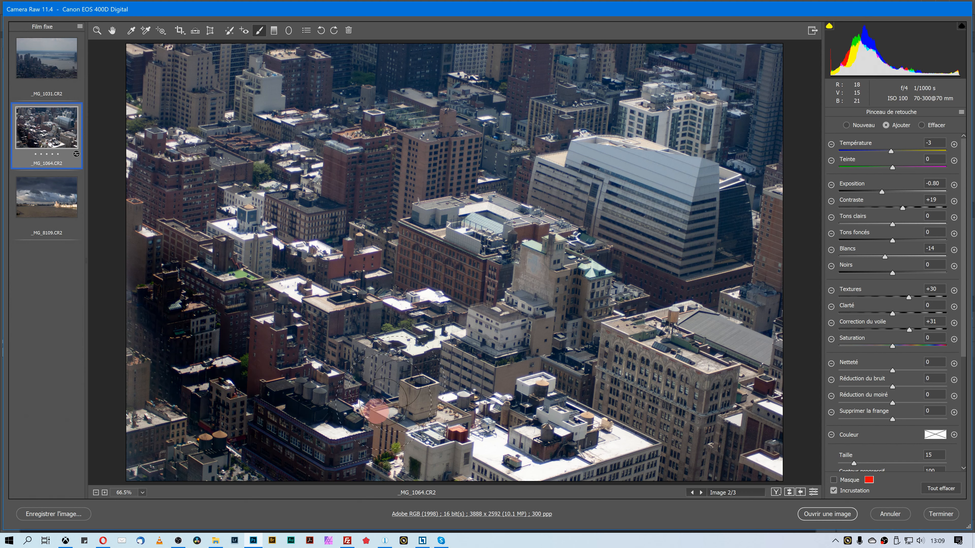
click(849, 480)
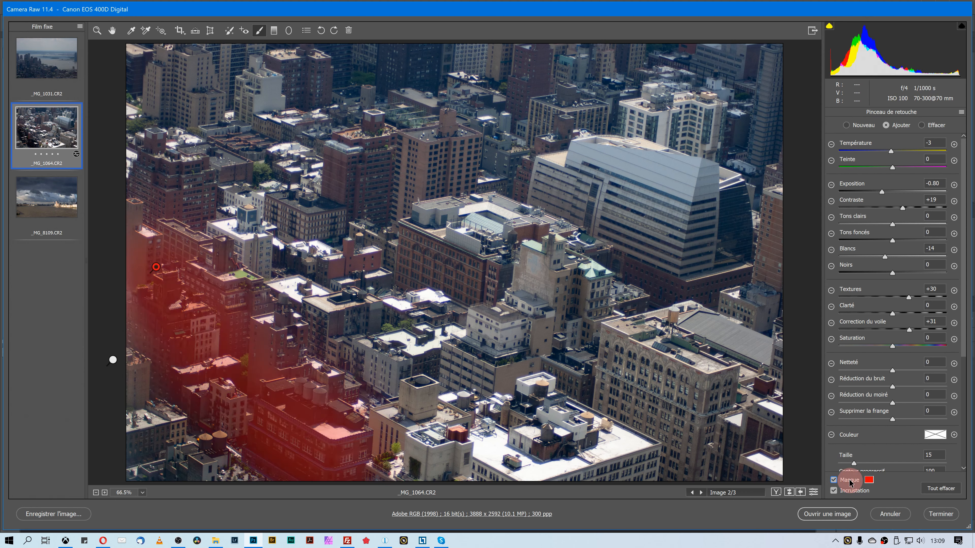
click(849, 480)
Zero the second brush adjustment's Exposition, Contraste, Blancs, Textures and Correction du voile, and set Tons foncés to +49 and Noirs to +13.
drag(940, 184, 904, 184)
text(0)
key(Tab)
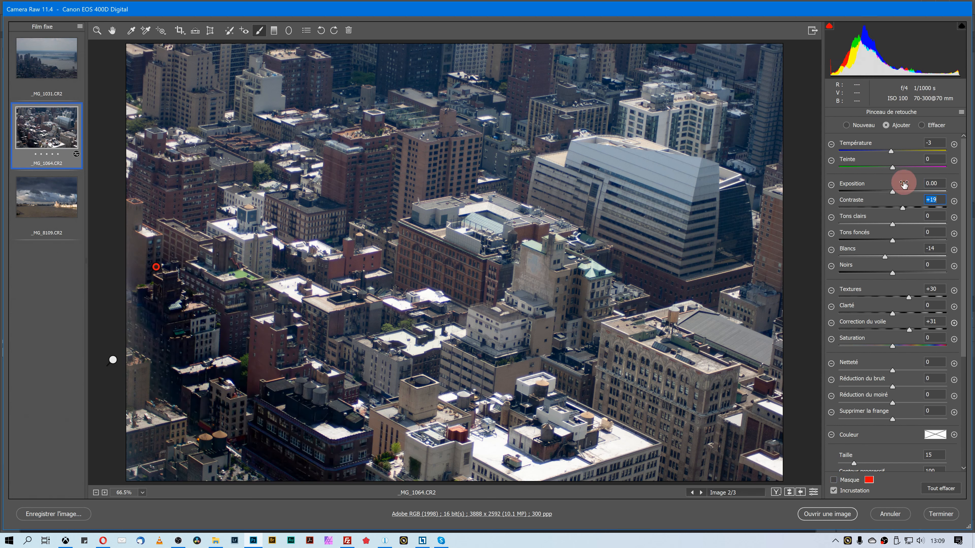
text(0)
key(Tab)
text(0)
key(Tab)
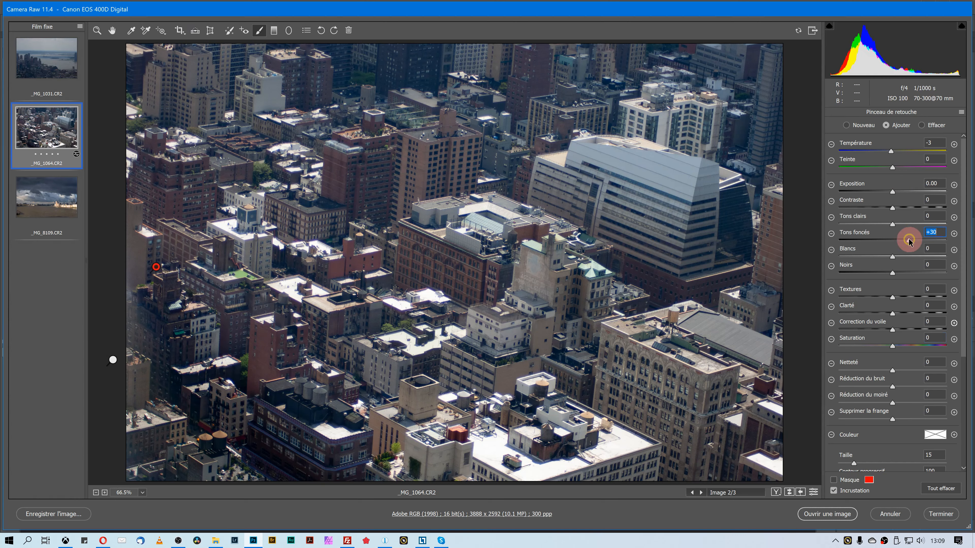
mouse_move(910, 237)
mouse_down()
mouse_move(937, 232)
mouse_move(919, 238)
mouse_up()
mouse_move(892, 273)
mouse_down()
mouse_move(909, 273)
mouse_move(900, 271)
mouse_up()
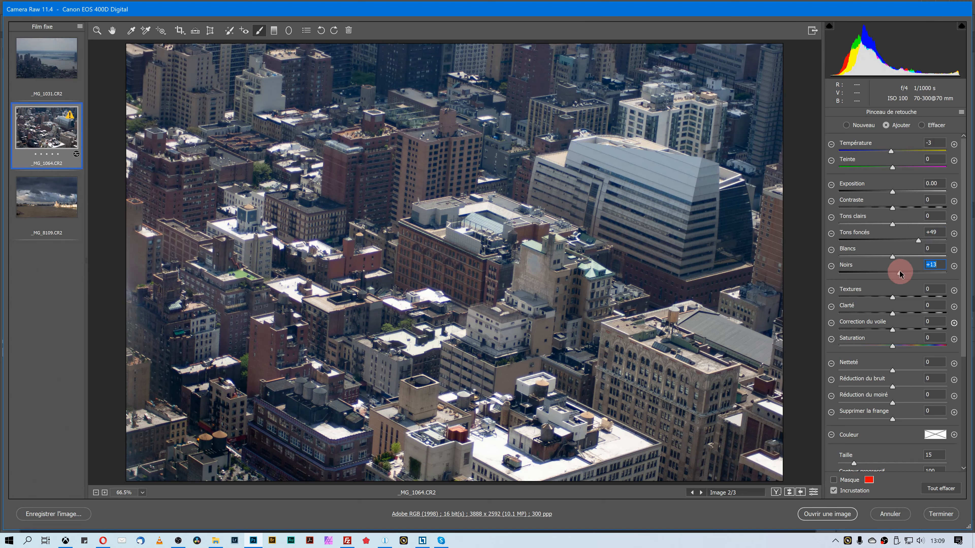
Create a new brush adjustment with Taille 9 and paint it over the dark buildings near the photo's left edge.
click(841, 130)
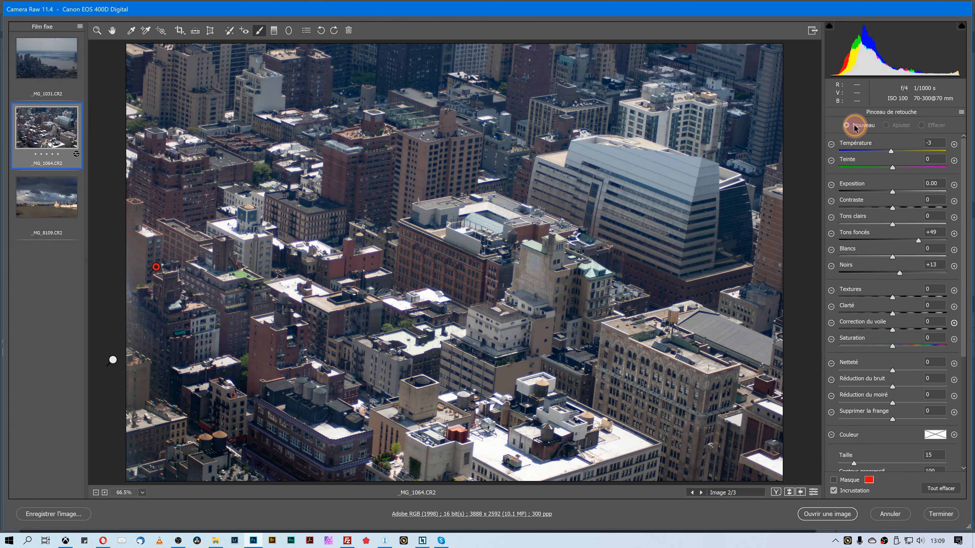
drag(852, 460, 847, 463)
mouse_move(176, 347)
mouse_down()
mouse_move(184, 378)
mouse_move(201, 384)
mouse_move(198, 398)
mouse_move(245, 448)
mouse_move(228, 383)
mouse_move(190, 370)
mouse_move(141, 309)
mouse_up()
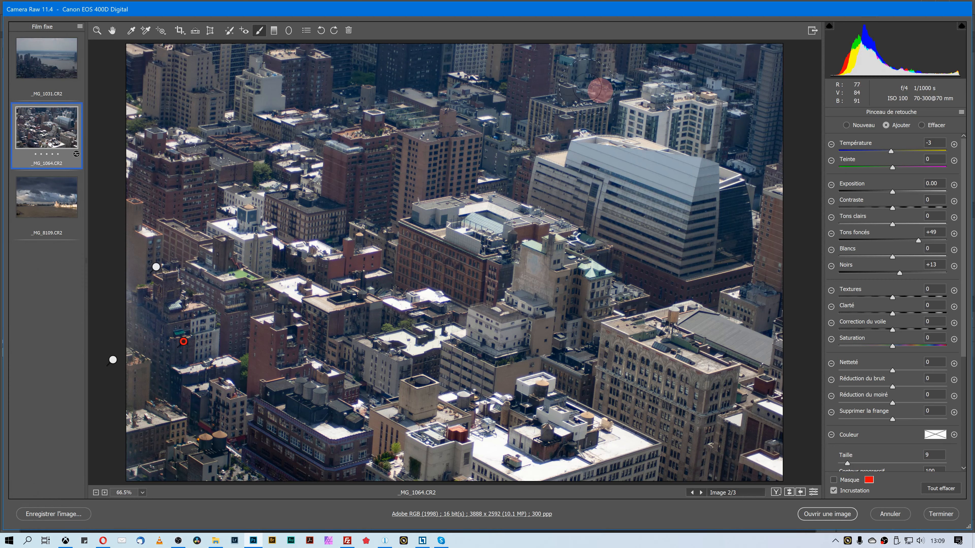
Brush another separate adjustment on the hazy patch at the photo's left edge and reset its Tons foncés and Noirs to 0.
click(850, 126)
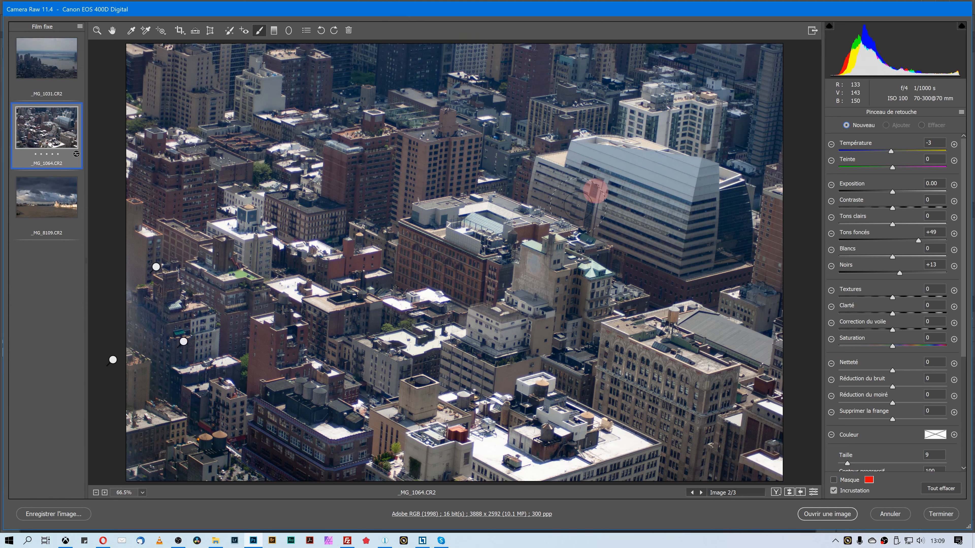
mouse_move(136, 304)
mouse_down()
mouse_move(144, 347)
mouse_move(135, 295)
mouse_move(157, 345)
mouse_move(157, 389)
mouse_move(163, 360)
mouse_move(135, 327)
mouse_move(134, 300)
mouse_up()
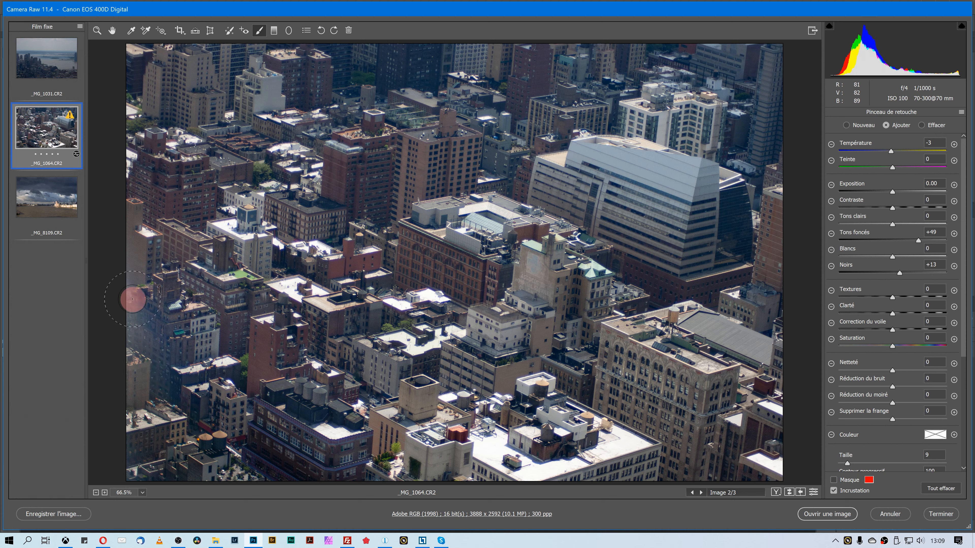
click(937, 229)
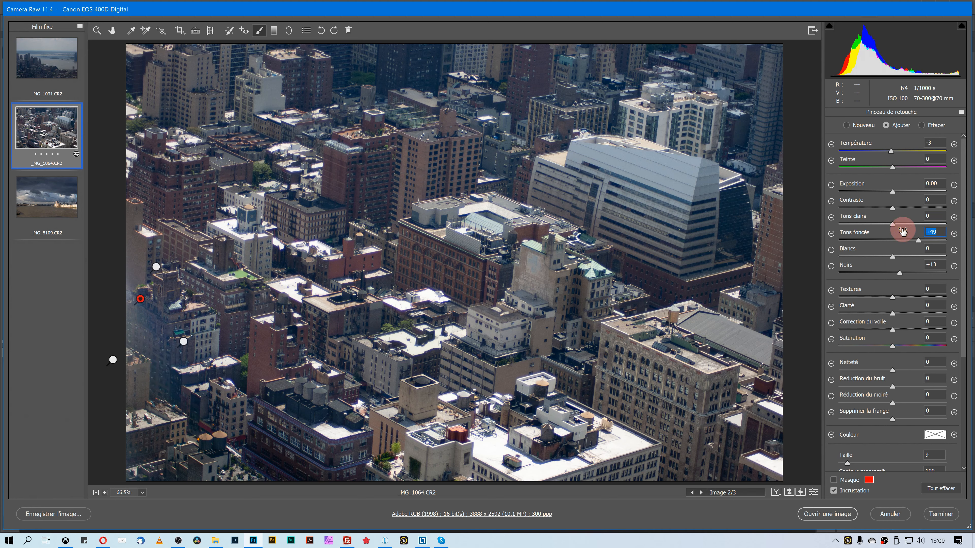
text(0)
key(Tab)
key(Tab)
text(0)
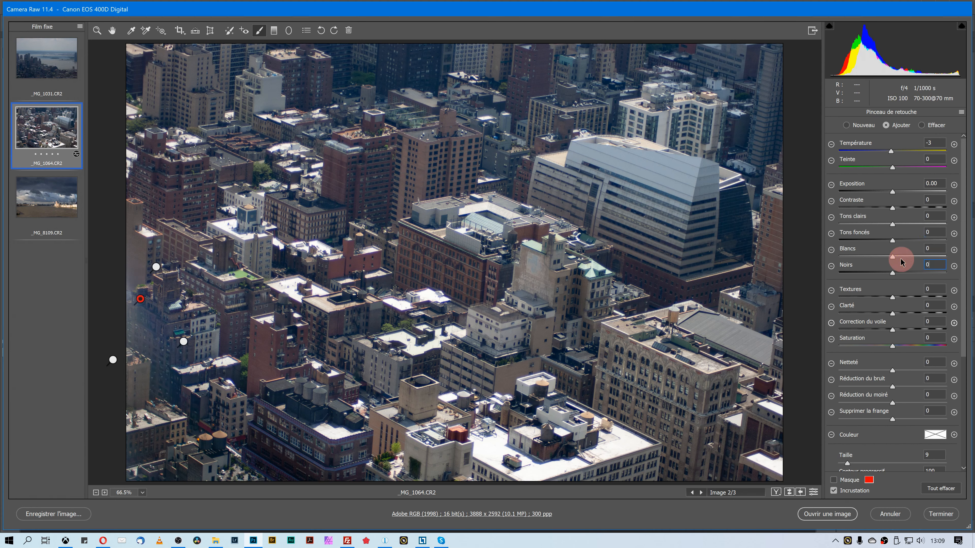
Set the left-edge patch adjustment's Correction du voile to +9 and check its brushed area with the mask.
drag(893, 330, 898, 333)
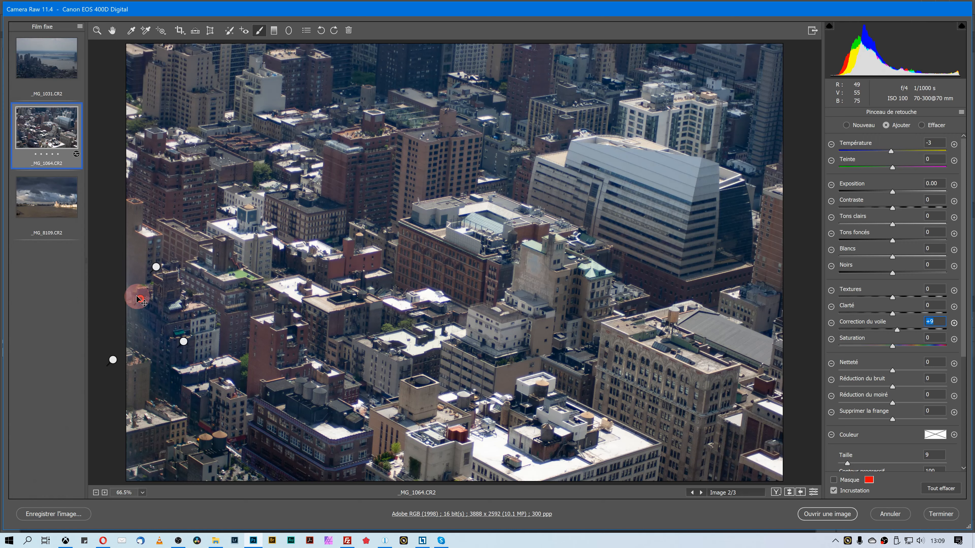
click(843, 480)
click(842, 480)
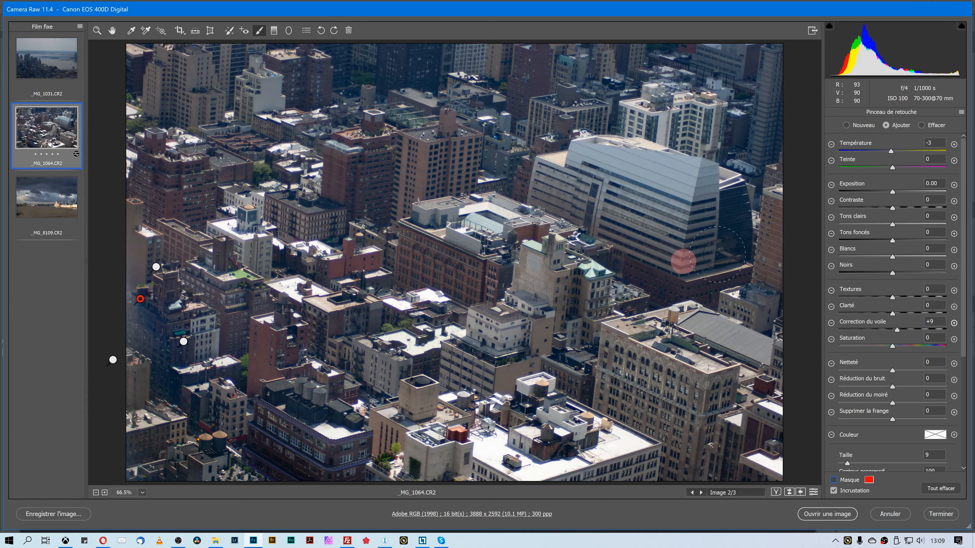
Set the Température to +3 for the left-edge patch adjustment, +8 for the large lower-left brush adjustment and +6 for the uppermost one.
click(890, 151)
drag(891, 152, 891, 155)
click(183, 341)
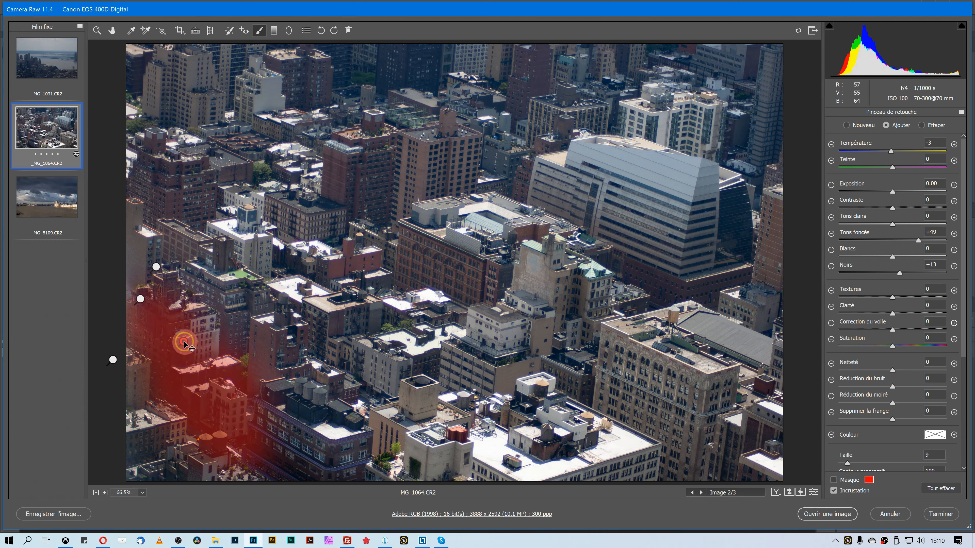
click(897, 152)
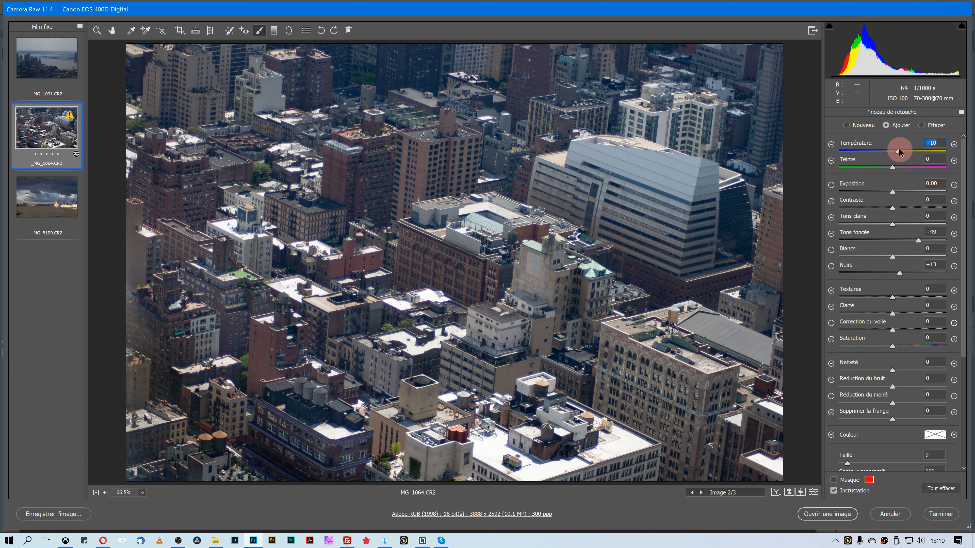
click(157, 266)
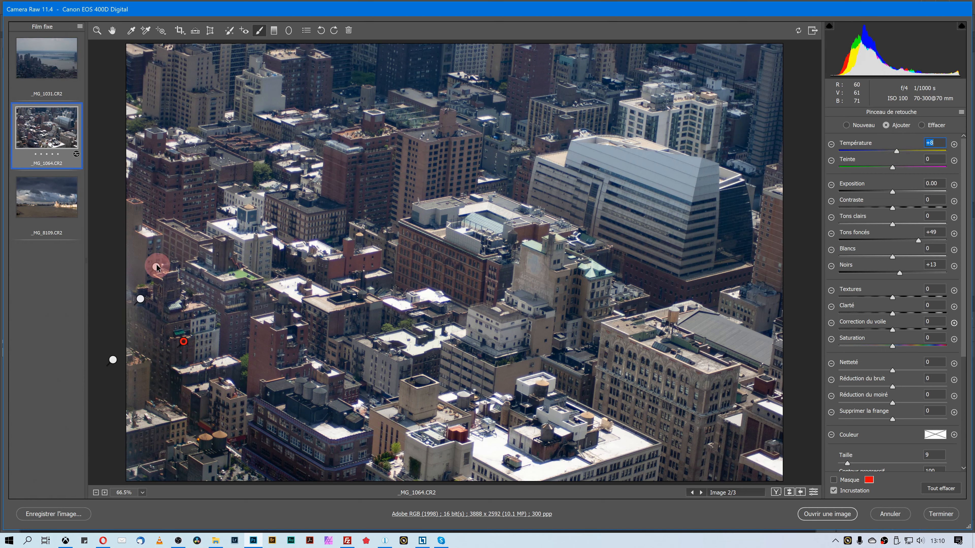
click(897, 152)
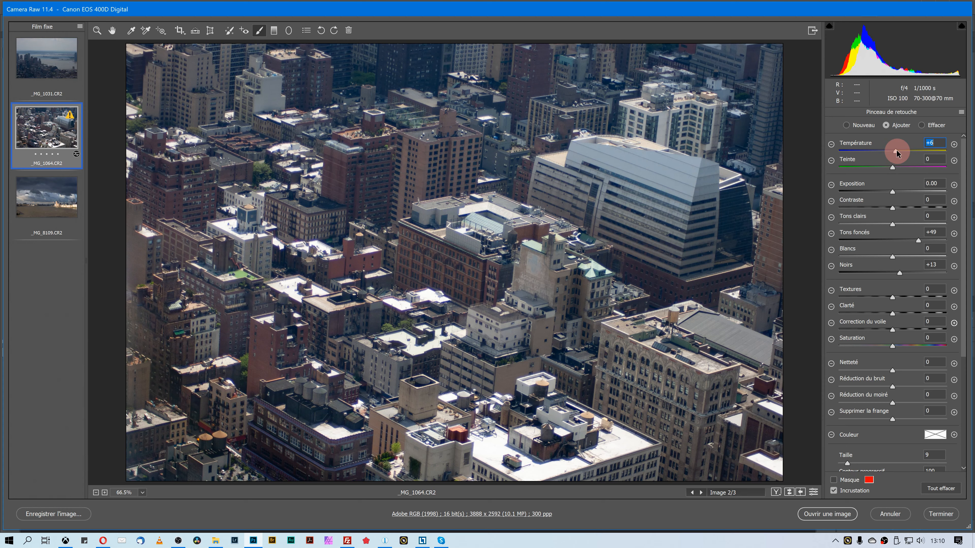
Compare the whole photo before and after the haze corrections using the preview toggle.
click(97, 30)
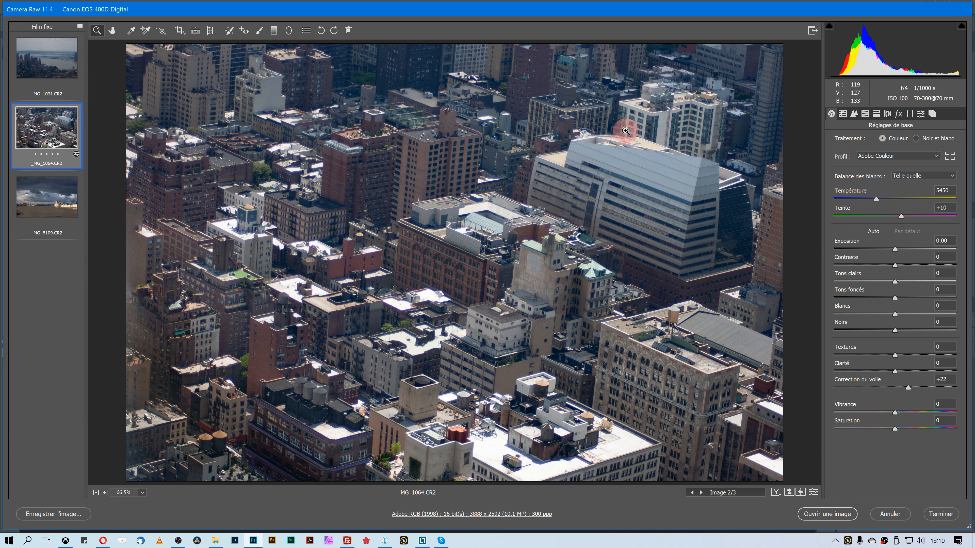
key(p)
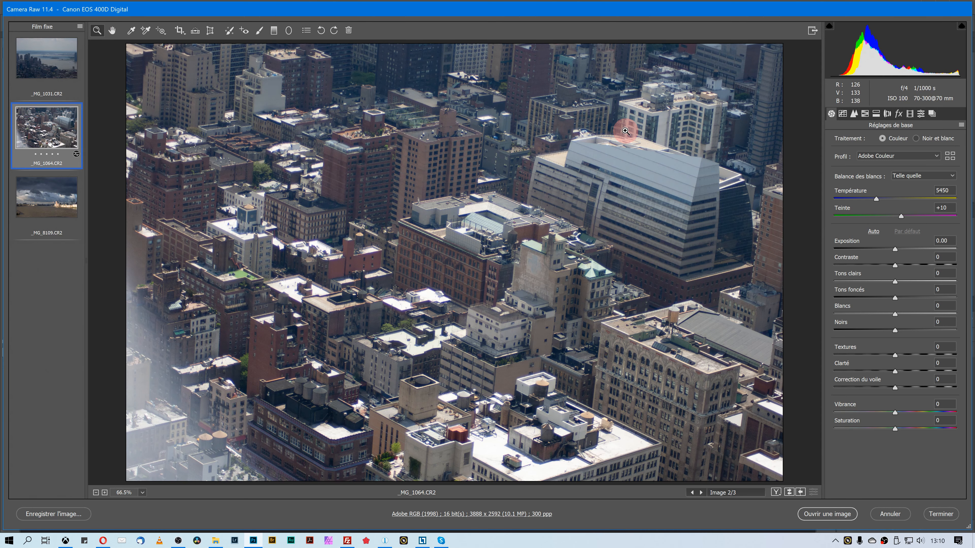
key(p)
key(p)
key(p)
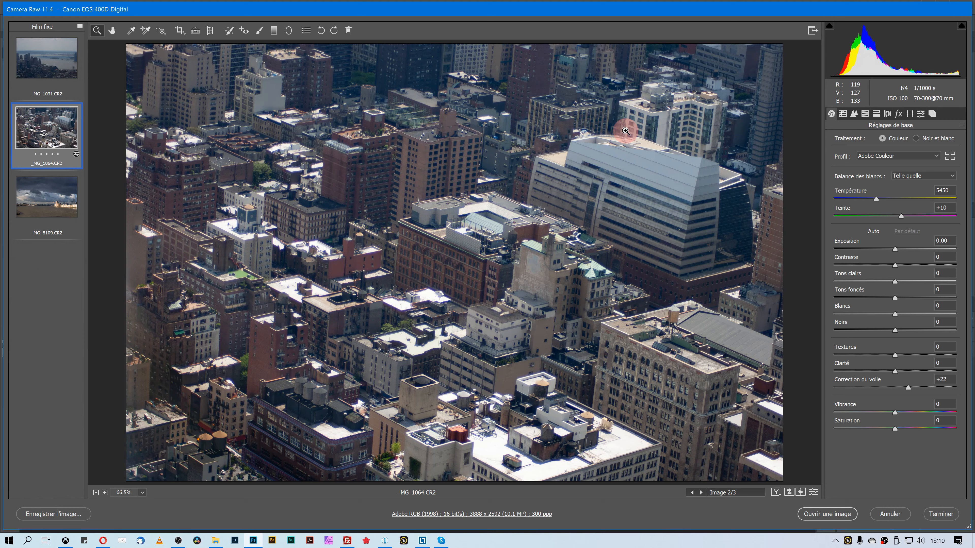
Reselect the first brush adjustment outside the photo's left edge and the large lower-left one, and lower the Température of each.
click(259, 29)
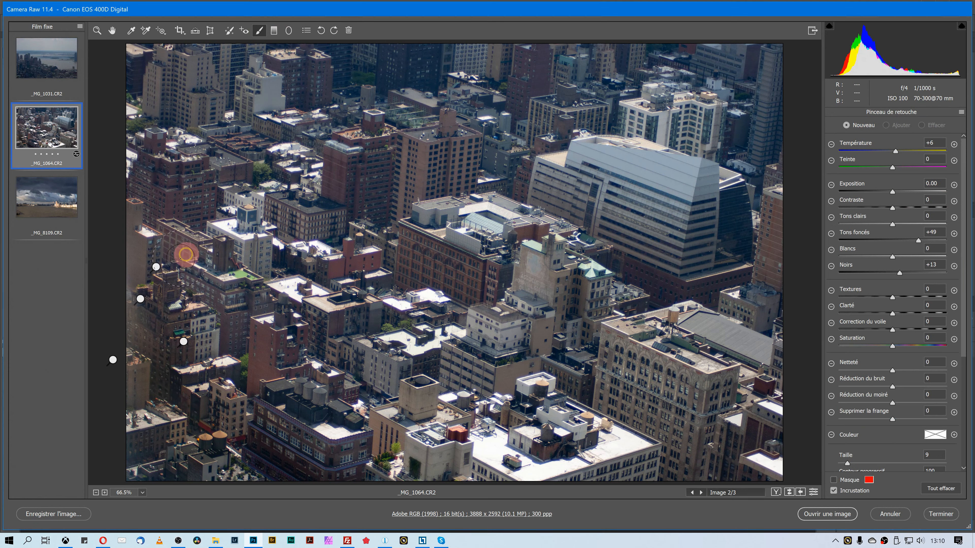
click(113, 360)
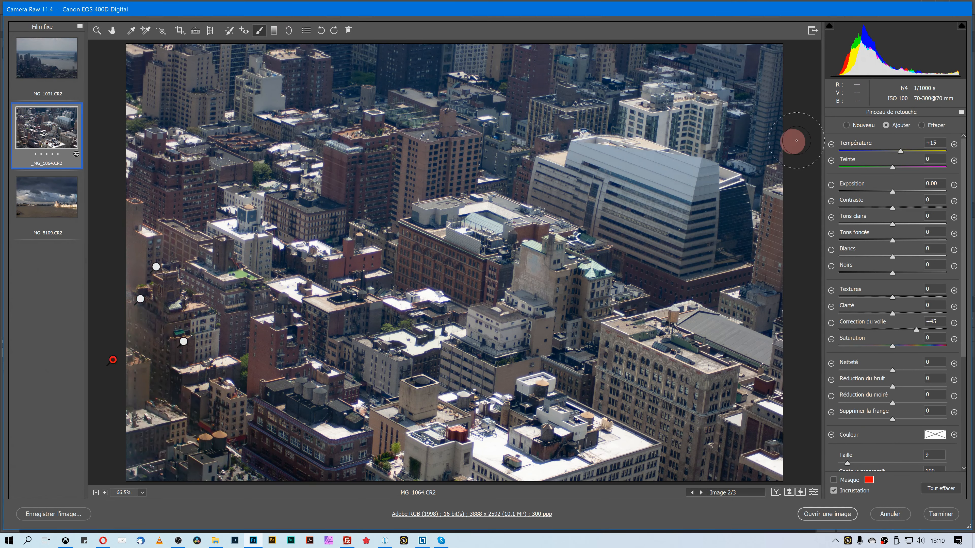
click(945, 141)
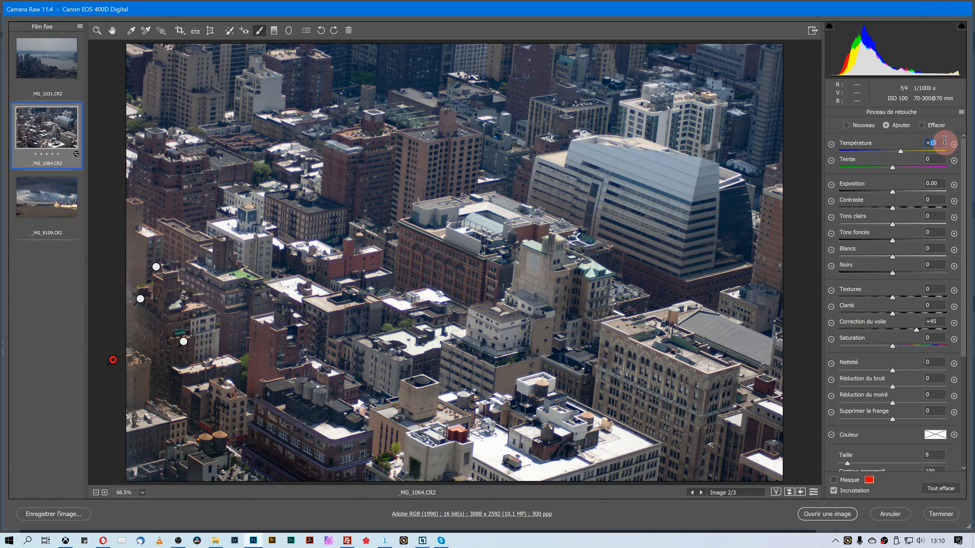
click(183, 342)
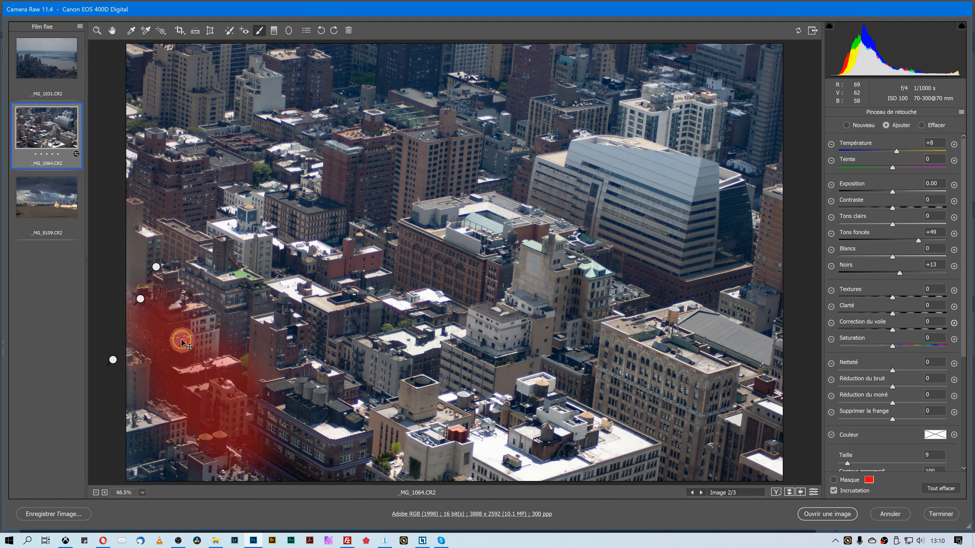
click(942, 141)
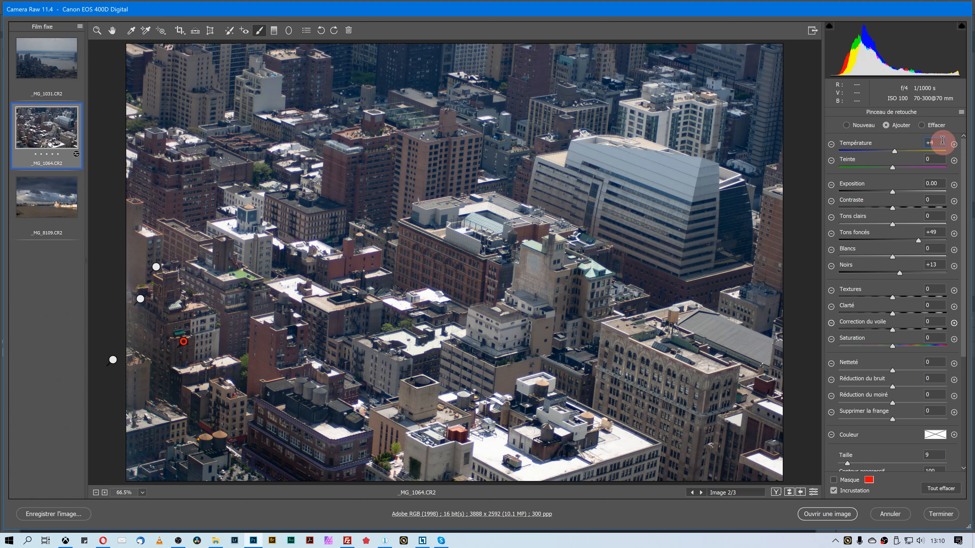
Set the Température of the left-edge patch adjustment to +1 and of the uppermost brush adjustment to +3.
click(140, 299)
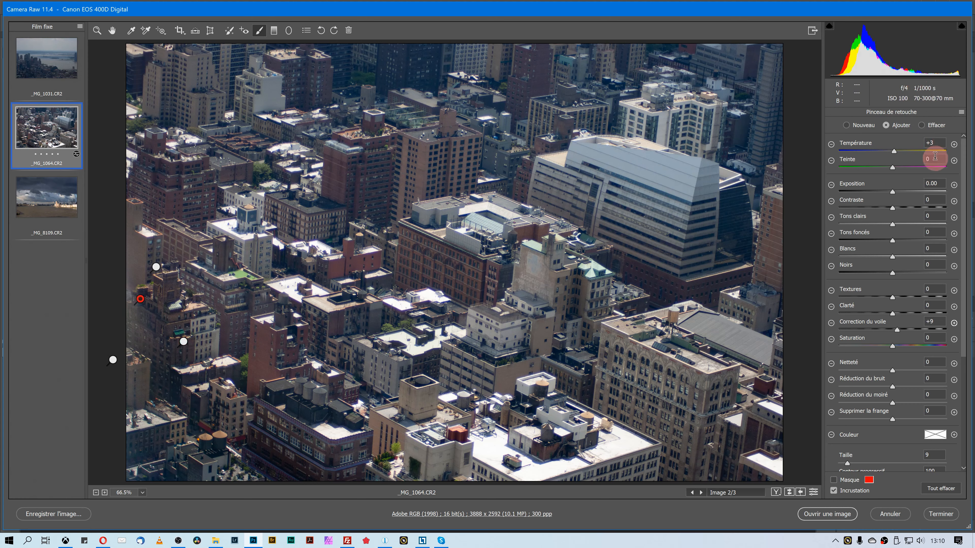
click(939, 142)
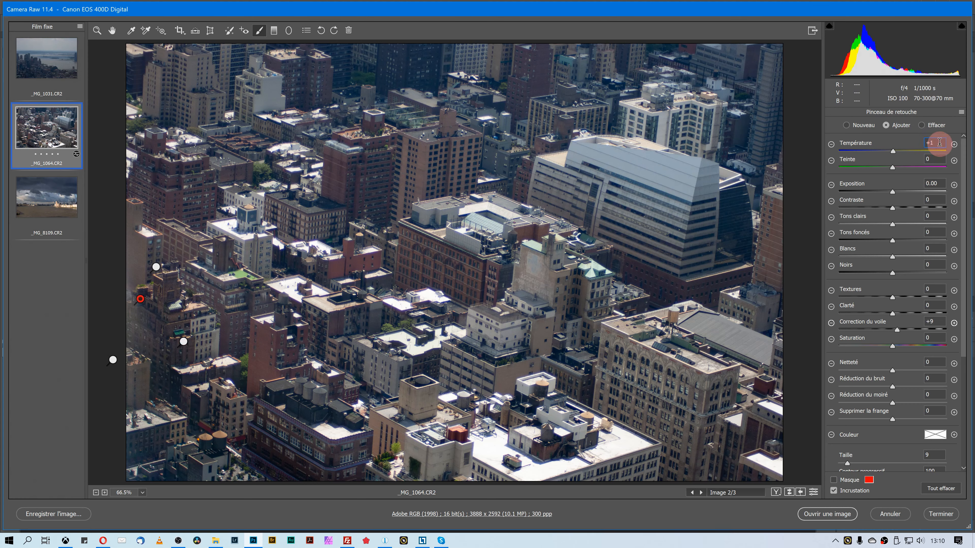
click(156, 266)
click(930, 141)
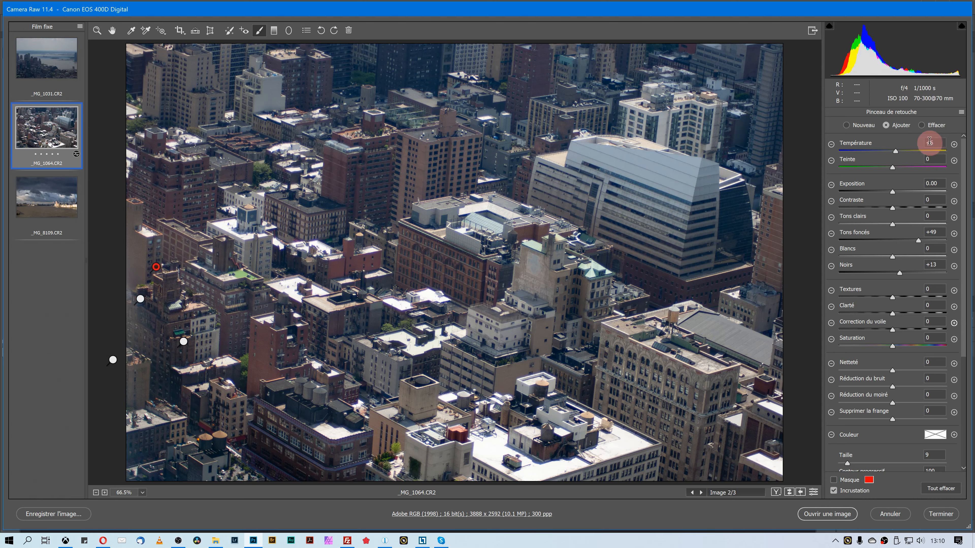
click(934, 143)
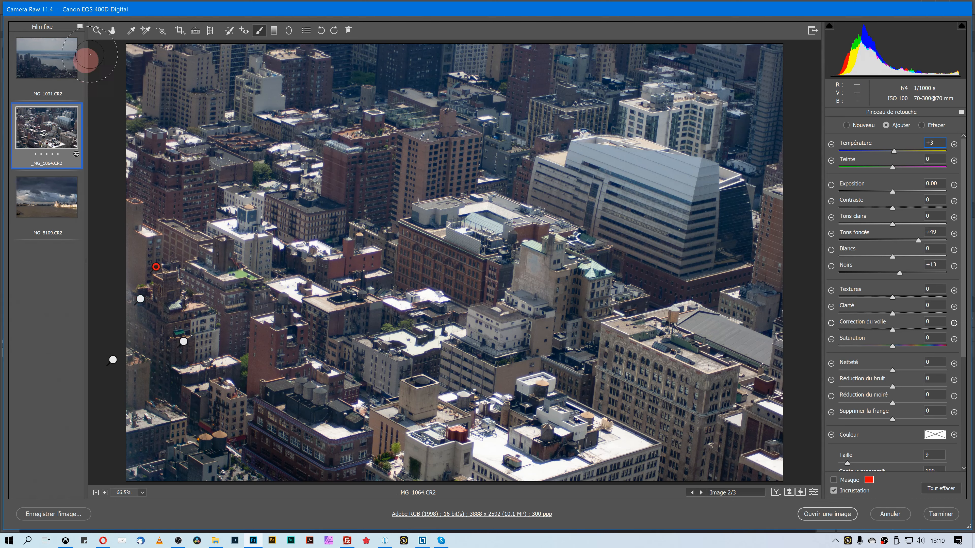
Compare the original and corrected photo again to examine the colour of the formerly hazy lower-left area.
click(97, 31)
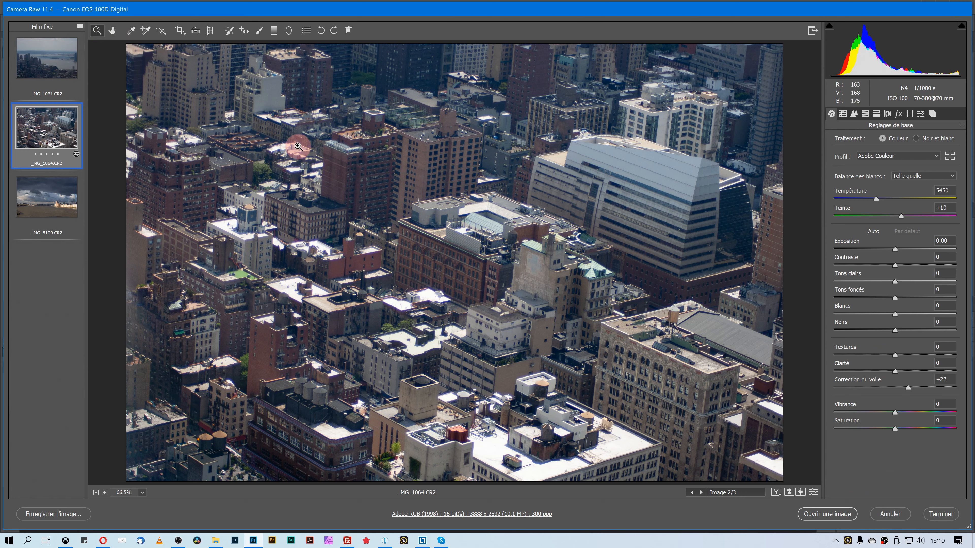
key(p)
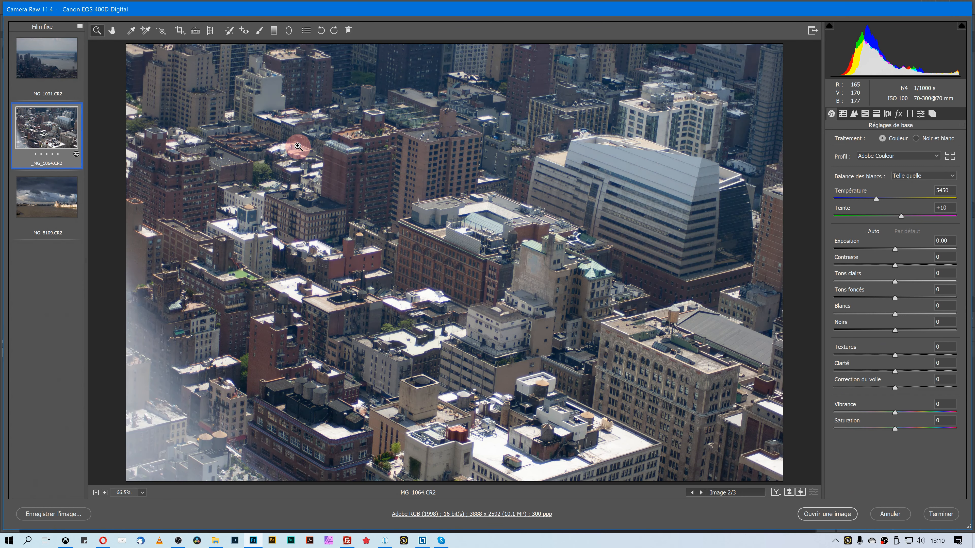
key(p)
key(p)
key(p)
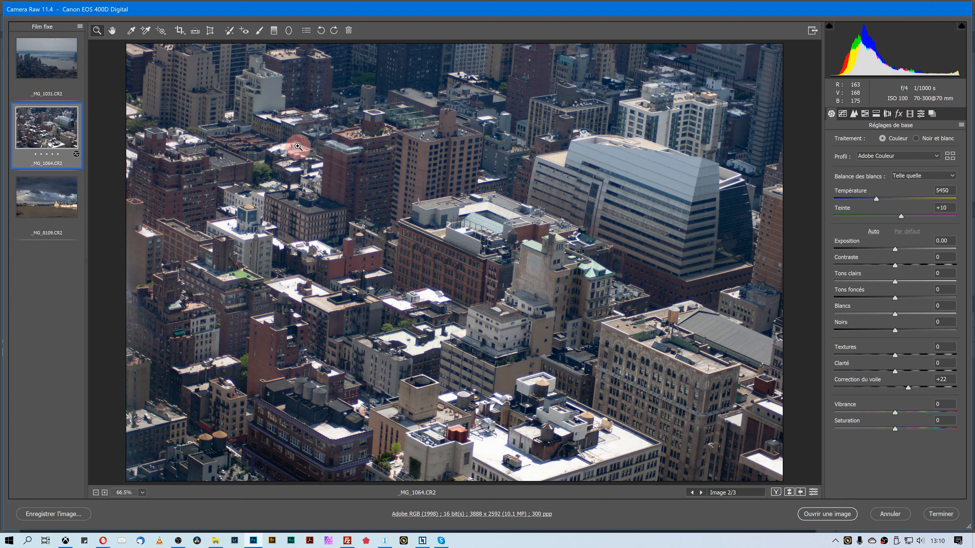
key(p)
key(p)
key(p)
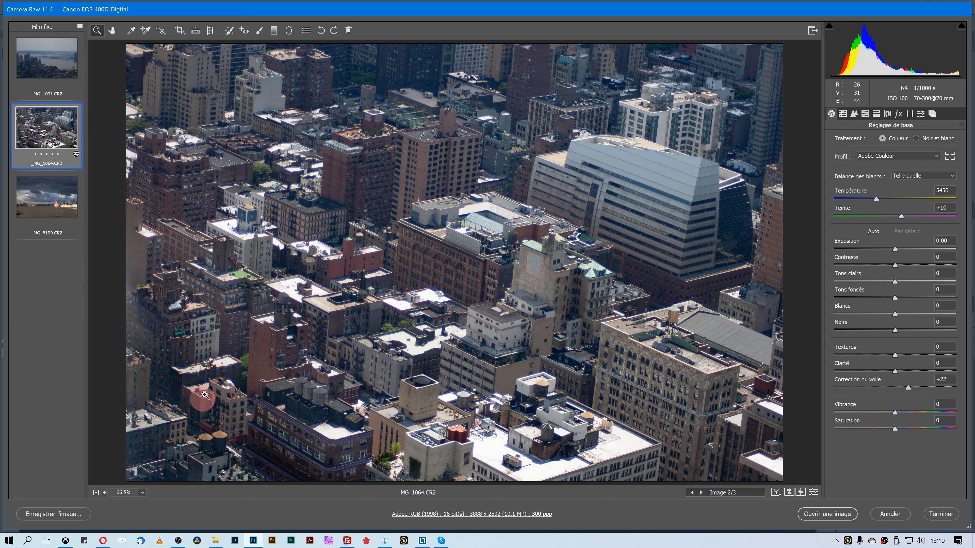
Reselect the existing graduated filter over the lower-left corner and set its Exposition to -0.50.
click(274, 30)
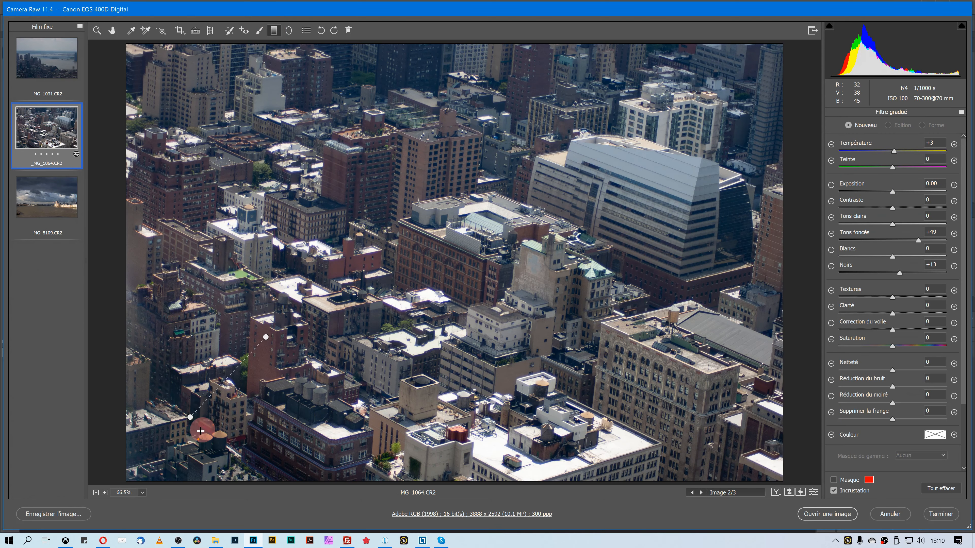
drag(190, 417, 266, 337)
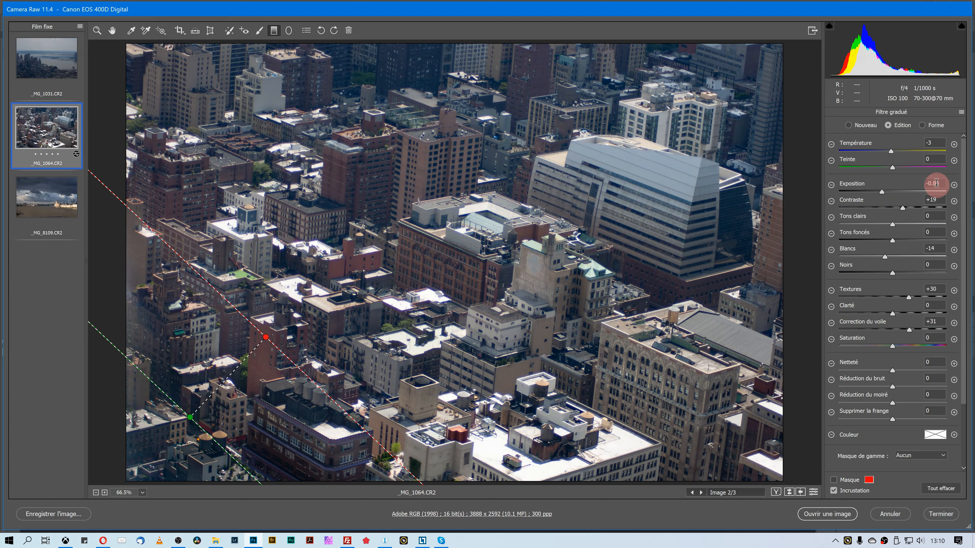
drag(933, 183, 960, 186)
text(70)
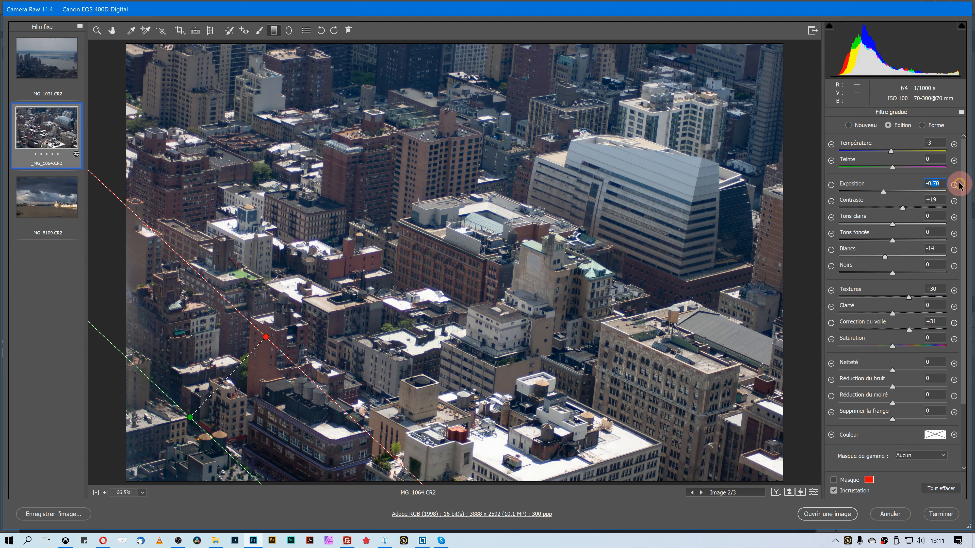
text(.50)
Raise the whole photo's Contraste in the basic settings almost to its maximum.
click(97, 30)
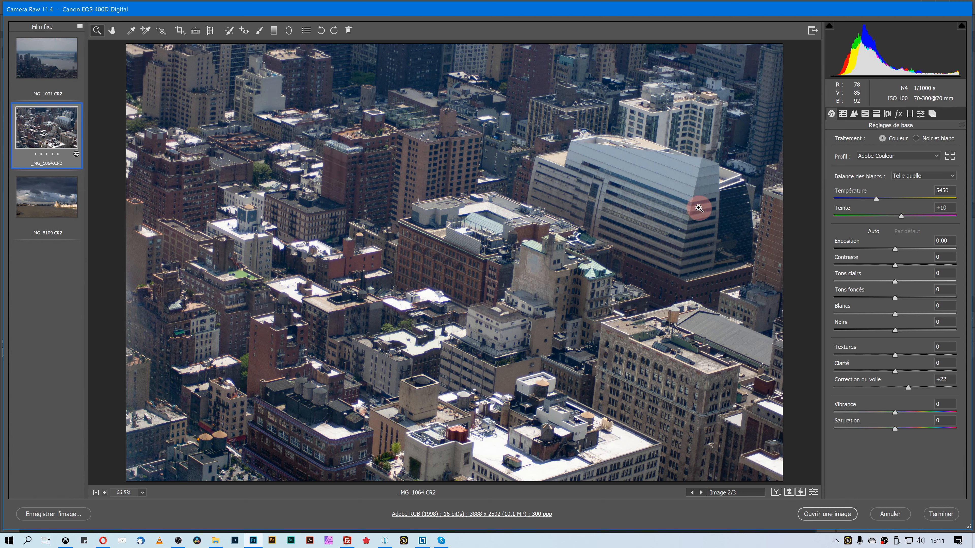
drag(895, 265, 954, 262)
Correct the fringes around the bright roofs manually with Quantité de violet 10, Teinte violette 24 / 76 and Quantité de vert 9.
click(887, 113)
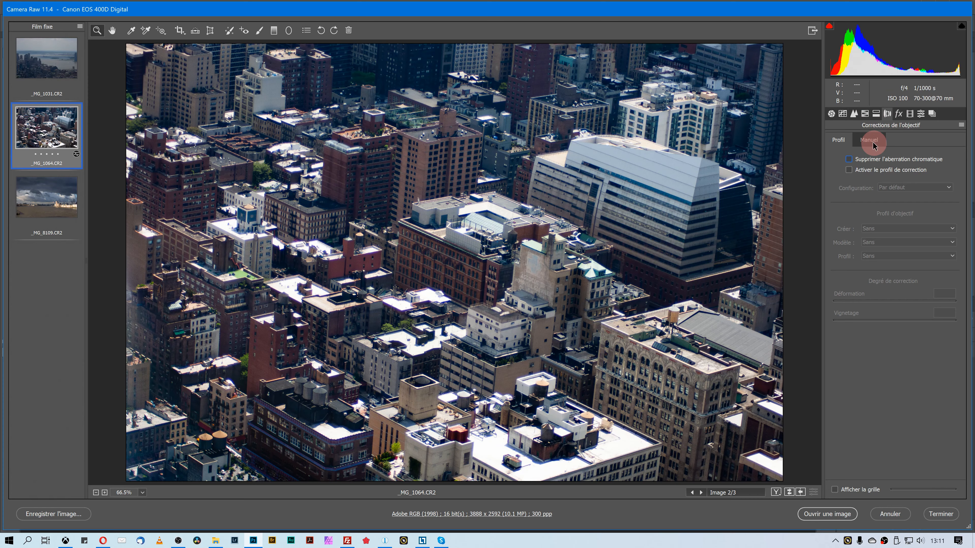
click(871, 142)
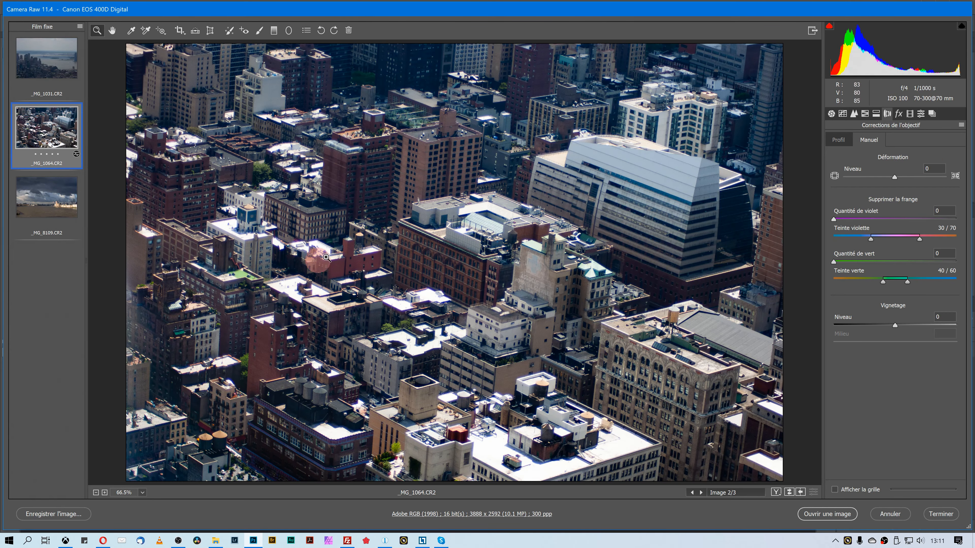
drag(263, 247, 389, 215)
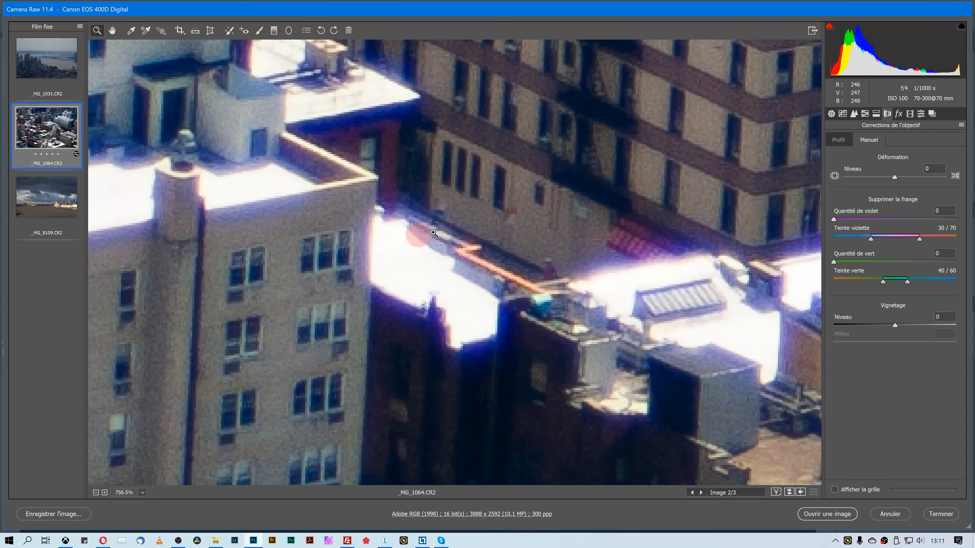
click(871, 219)
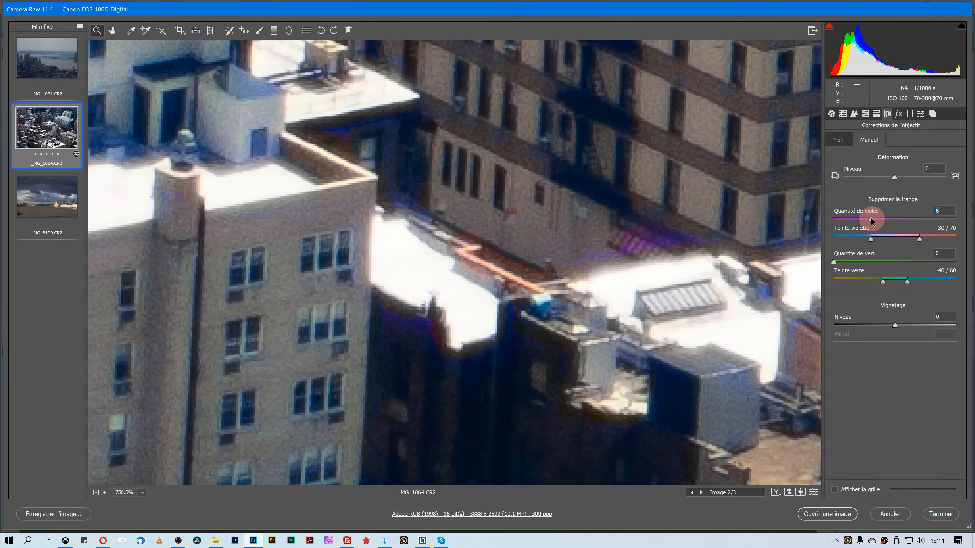
drag(919, 239, 906, 220)
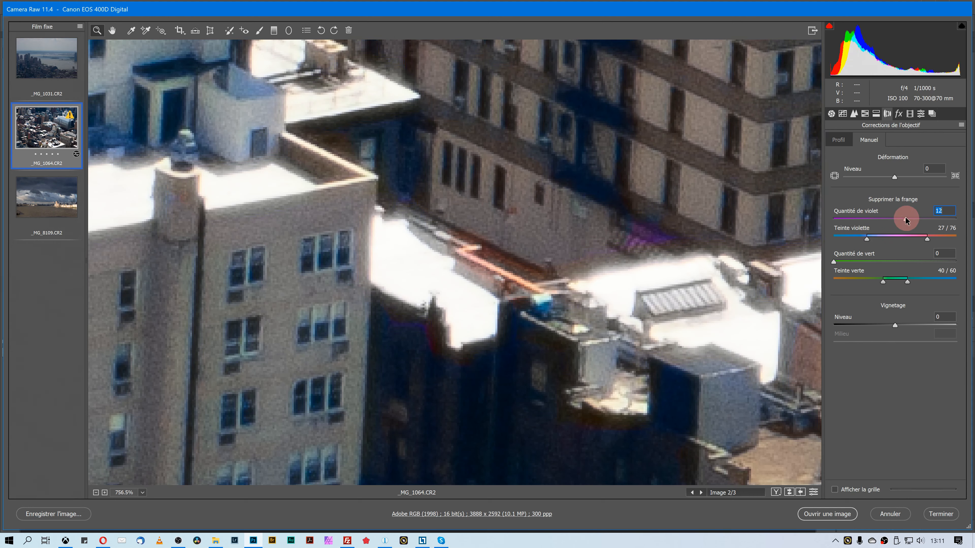
drag(887, 254, 876, 265)
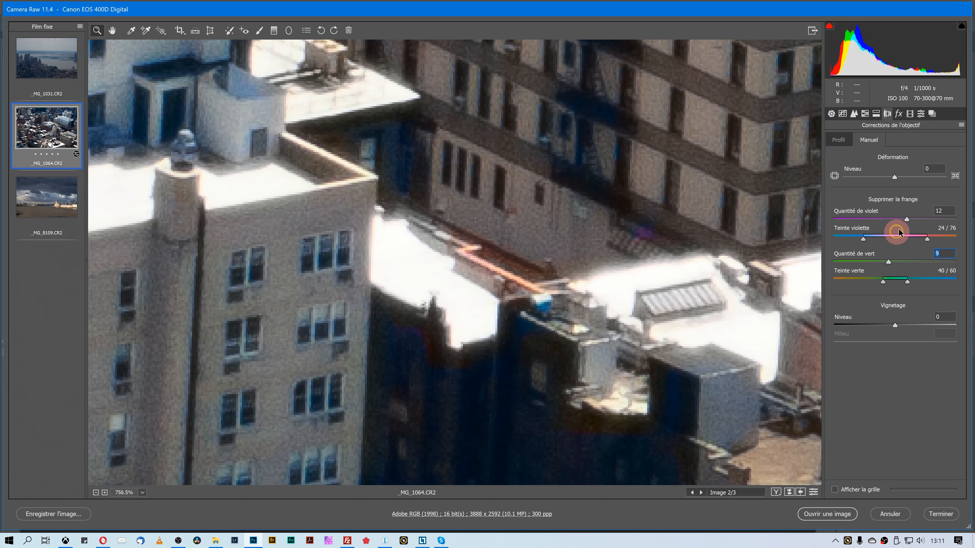
drag(907, 219, 946, 220)
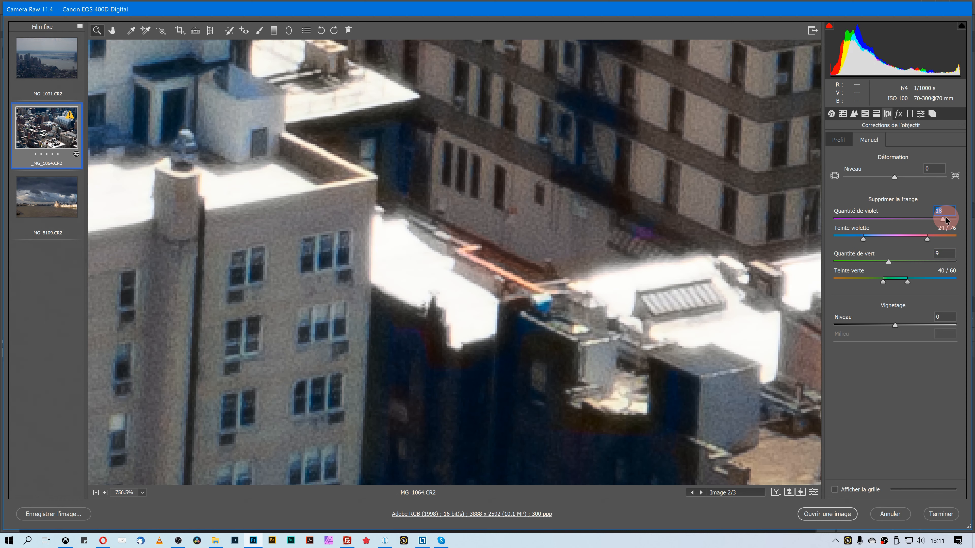
drag(946, 219, 896, 219)
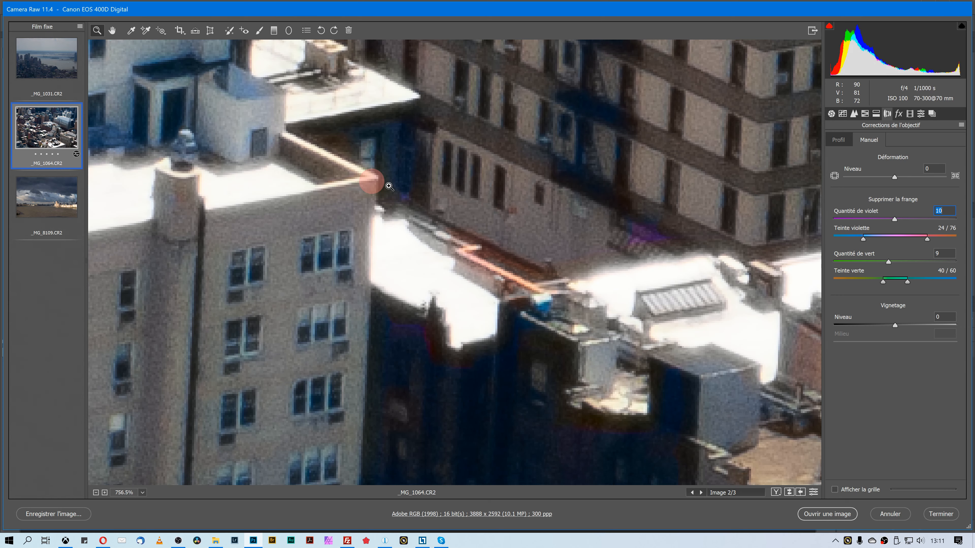
Fit the whole photo in view and compare the final contrast, fringe and haze corrections with the original.
key(ctrl+0)
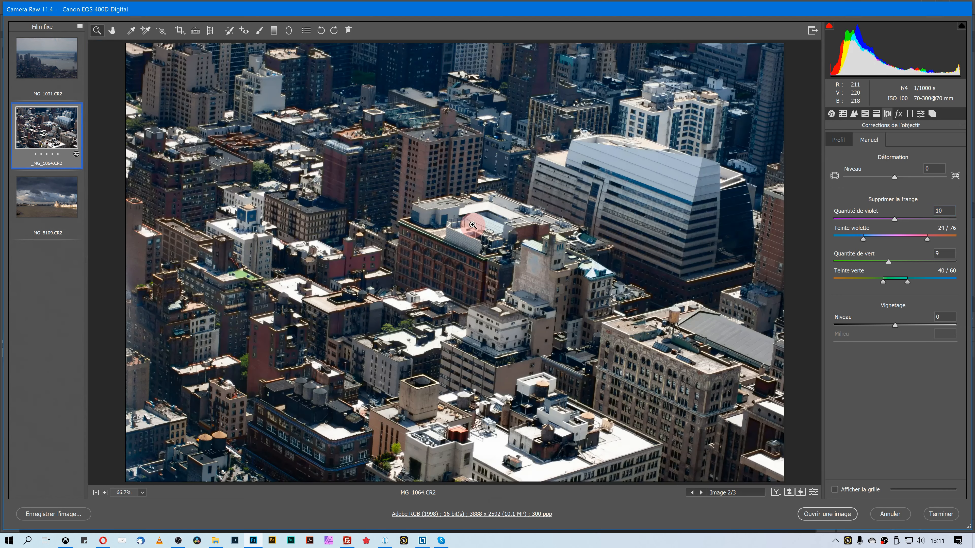
key(ctrl+alt+p)
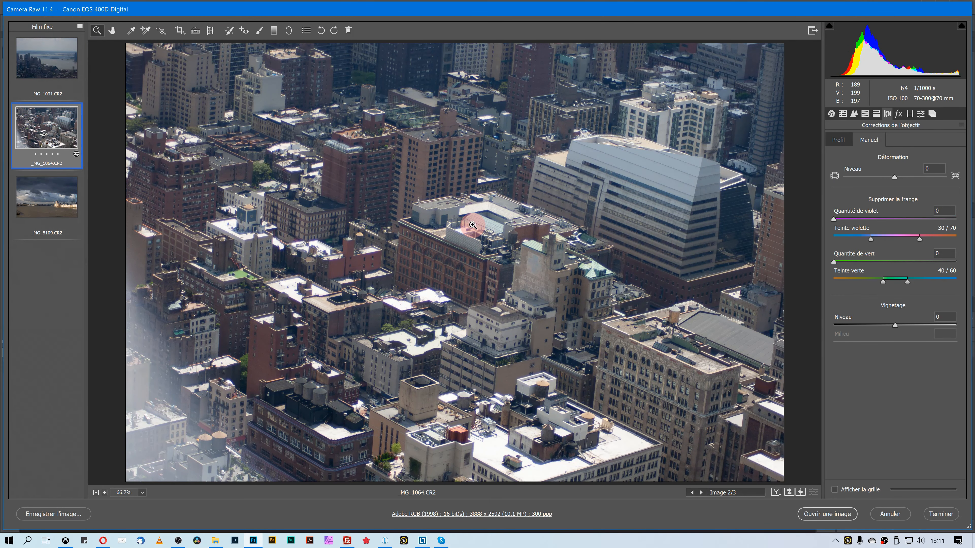
key(ctrl+alt+p)
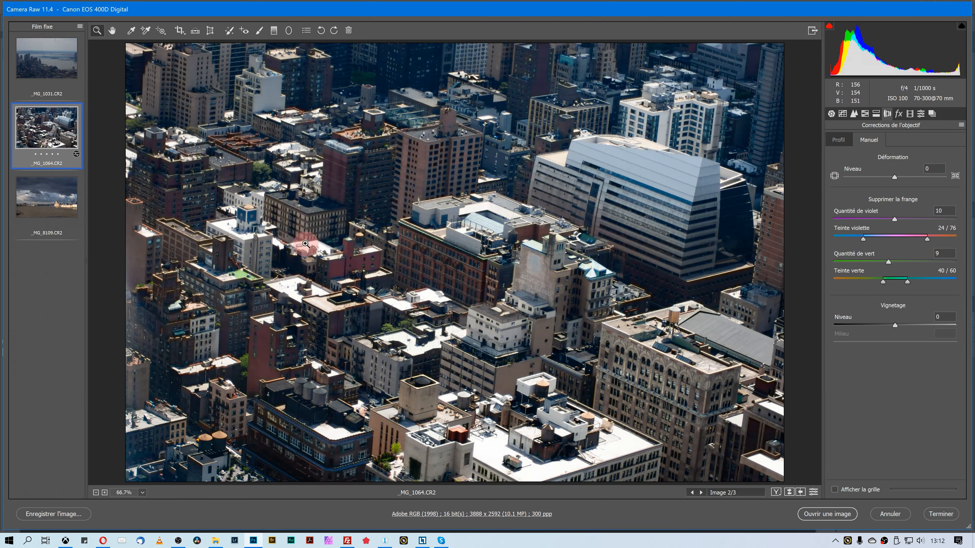
Set the whole photo's Contraste to +85, Textures to +100 and Clarté to -2 in the basic settings.
key(ctrl+alt+p)
key(ctrl+alt+p)
click(832, 113)
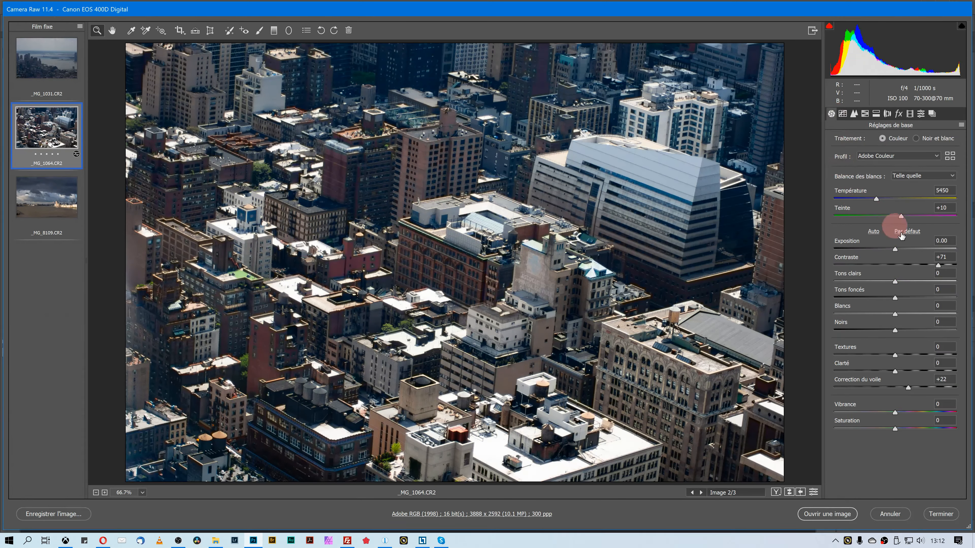
mouse_move(938, 265)
mouse_down()
mouse_move(957, 264)
mouse_move(948, 265)
mouse_up()
drag(910, 353, 970, 352)
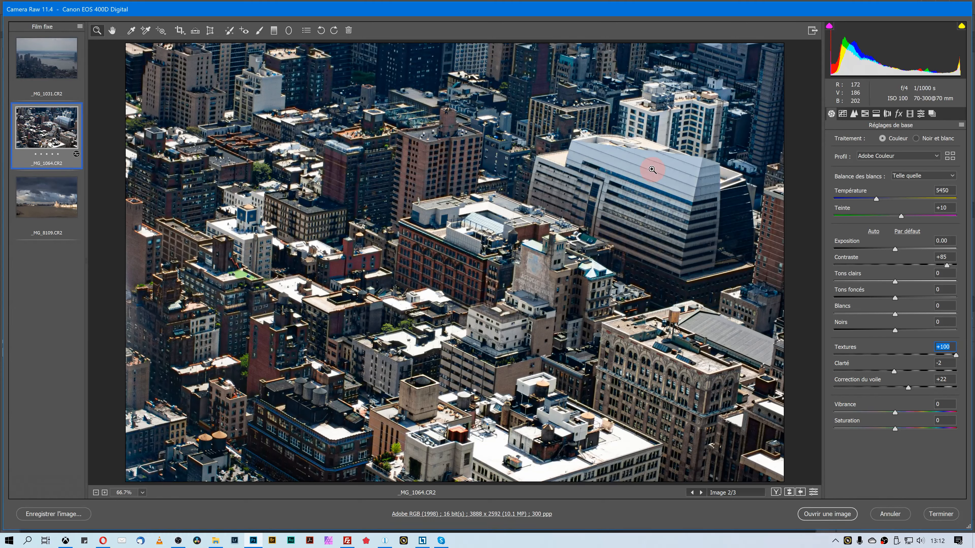
Switch the photo's treatment to Noir et blanc and raise its overall Contraste to +100.
click(918, 140)
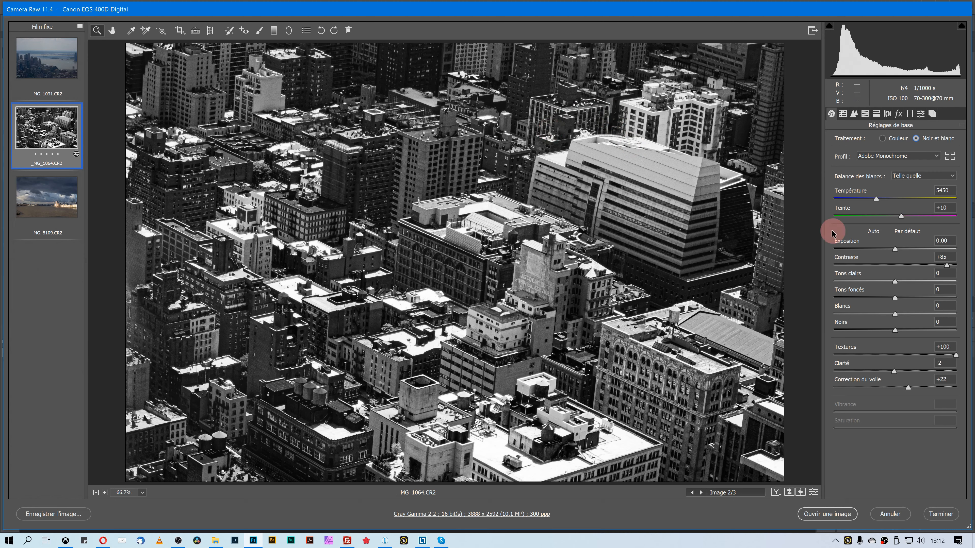
drag(947, 265, 955, 266)
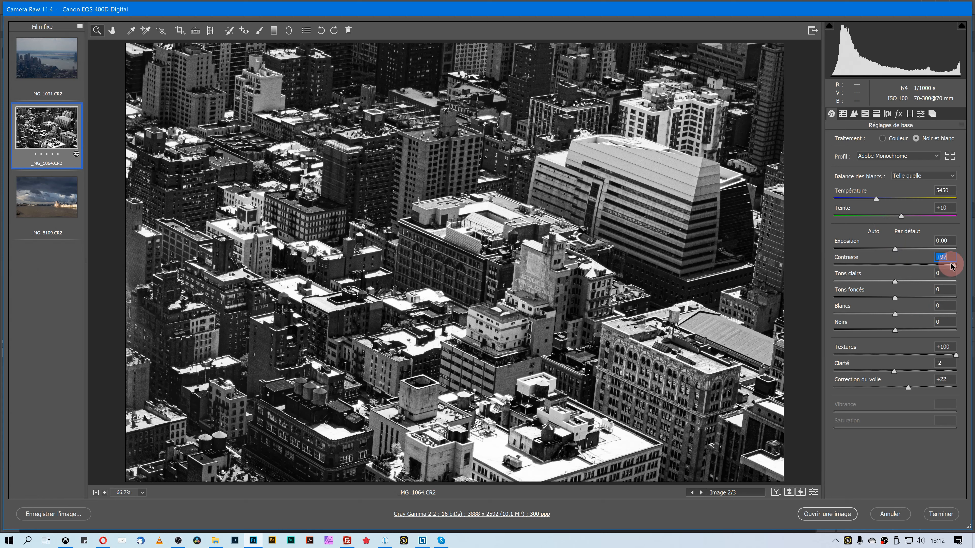
drag(954, 266, 959, 268)
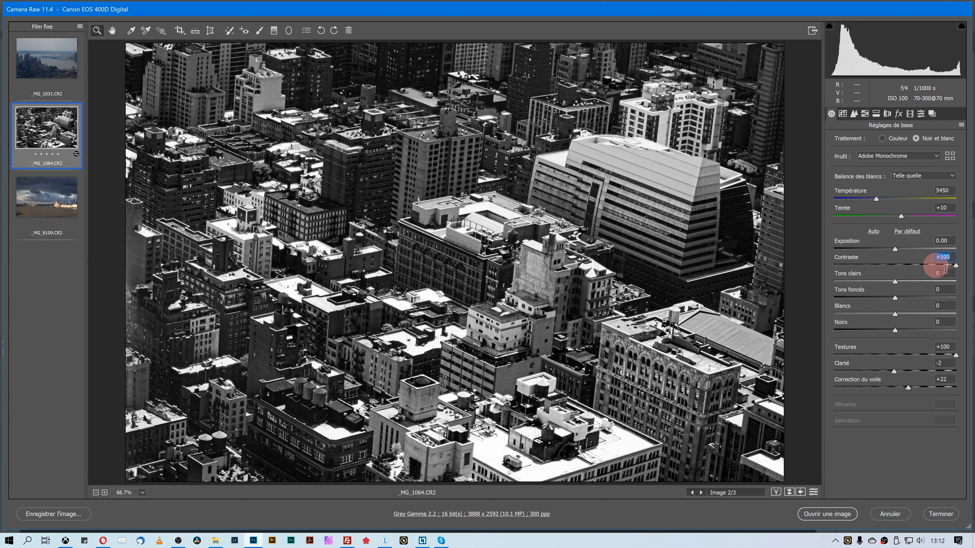
Add a very short graduated filter just outside the photo's upper-right corner so it covers the whole image.
alt+click(539, 213)
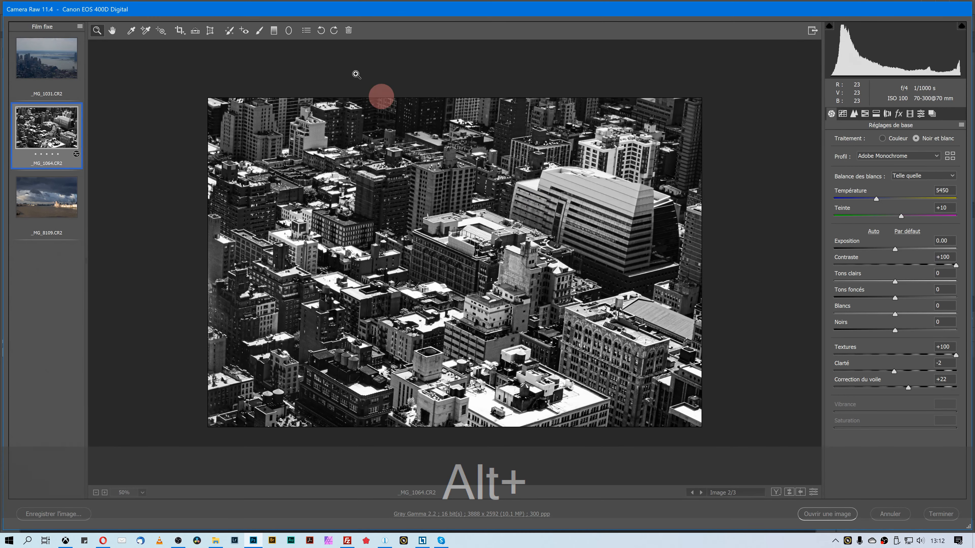
key(g)
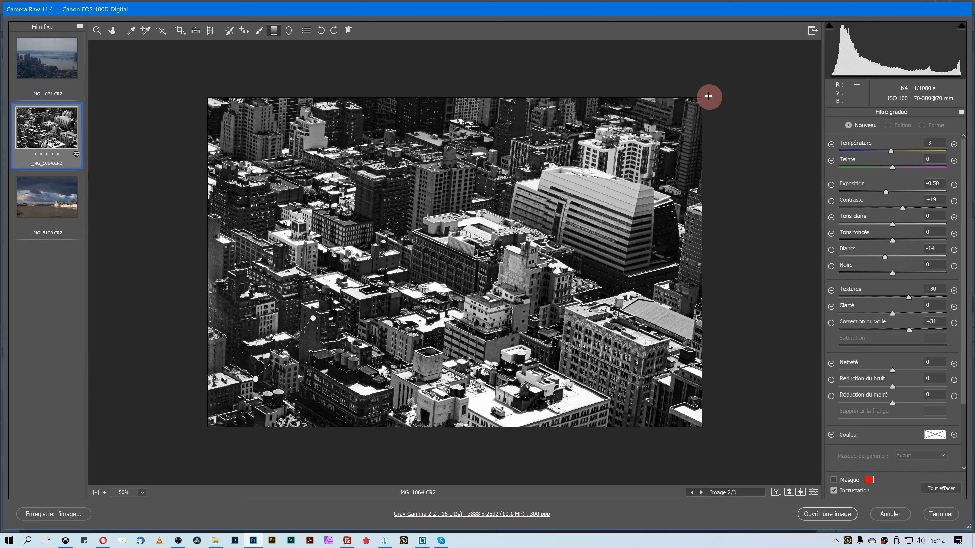
drag(706, 94, 708, 93)
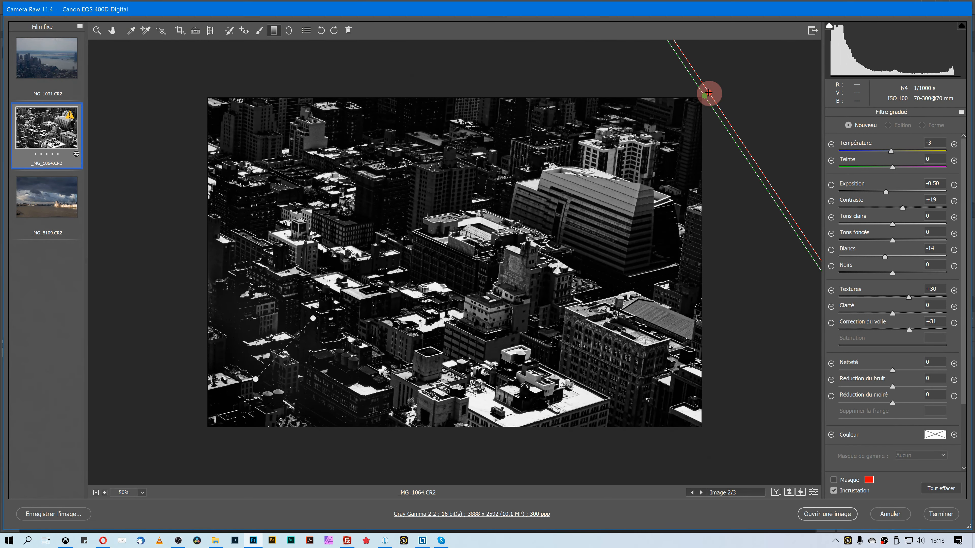
drag(708, 93, 708, 93)
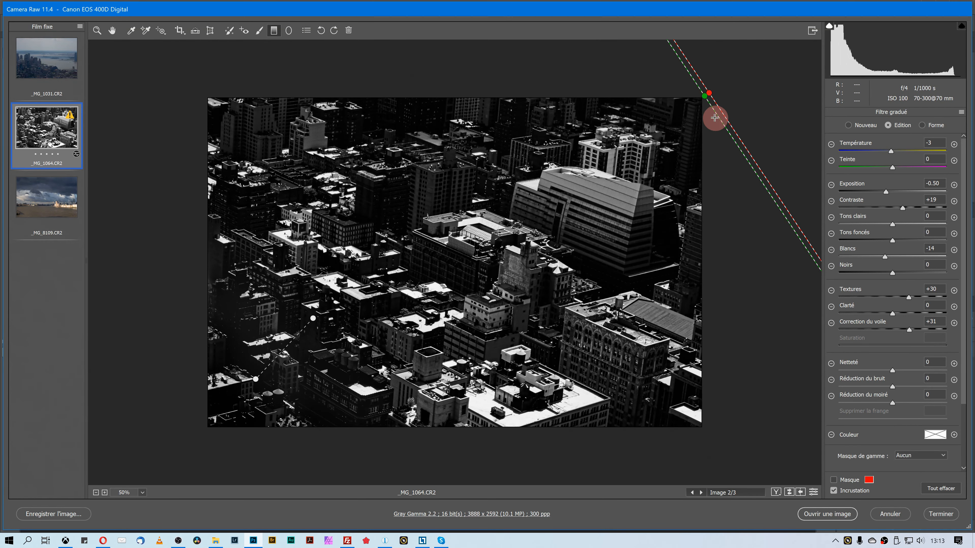
click(842, 460)
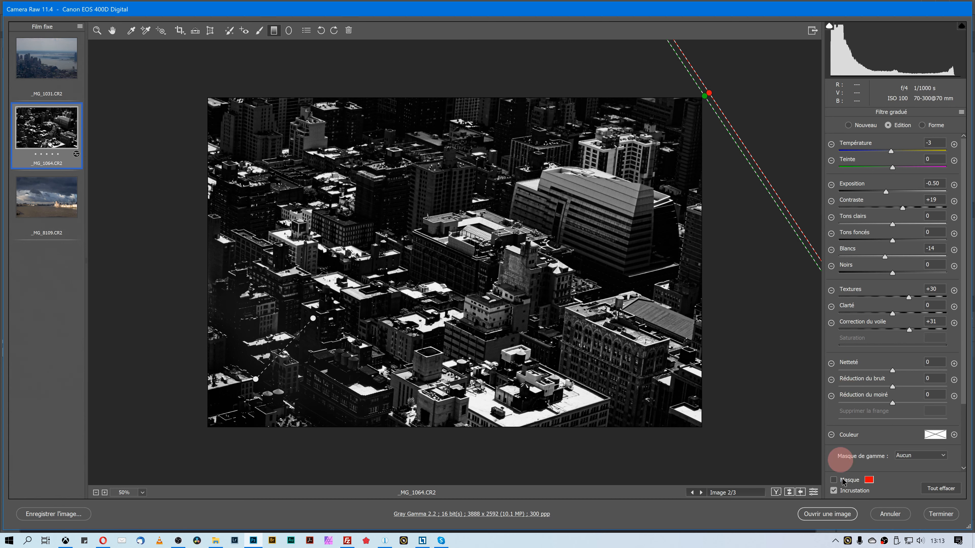
click(843, 481)
click(835, 480)
click(705, 96)
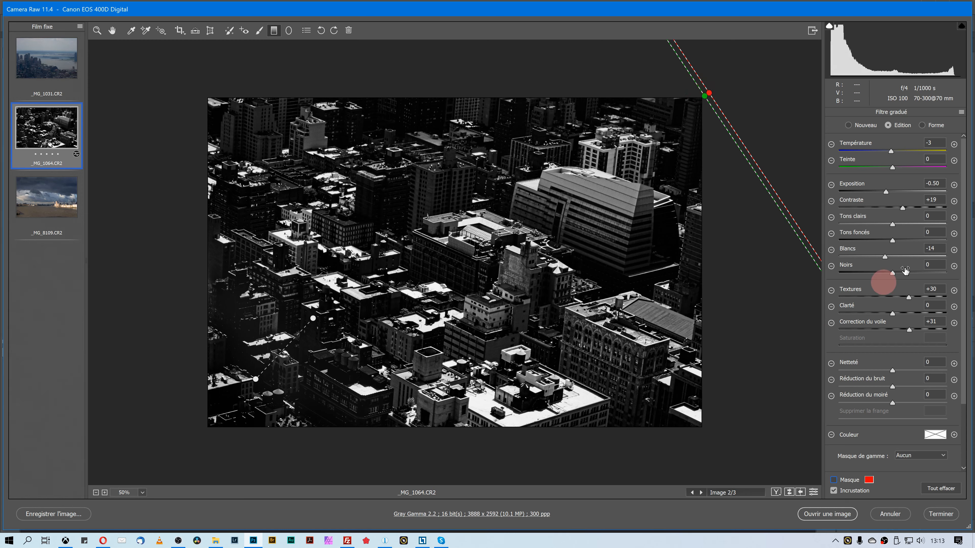
Reset the new graduated filter's Exposition, Blancs and Correction du voile to 0.
click(889, 185)
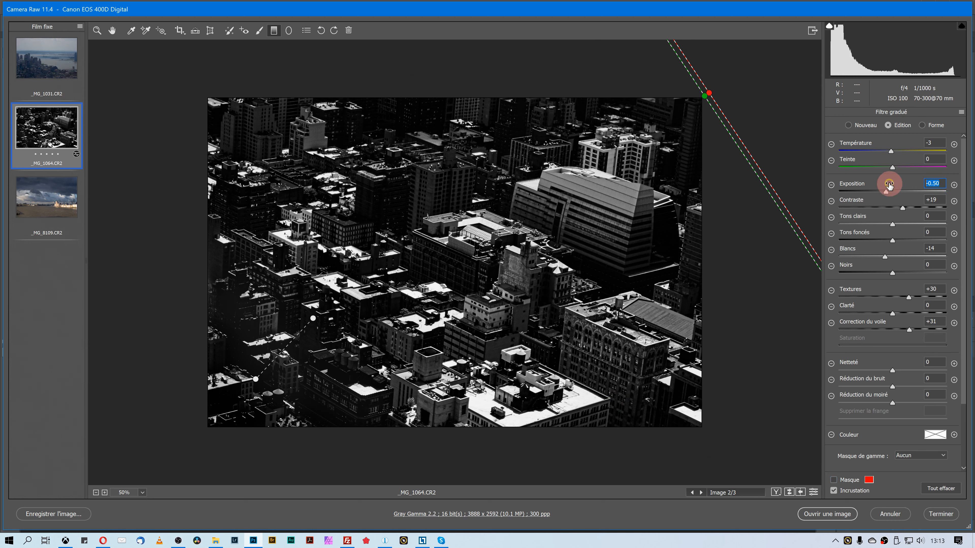
double_click(890, 185)
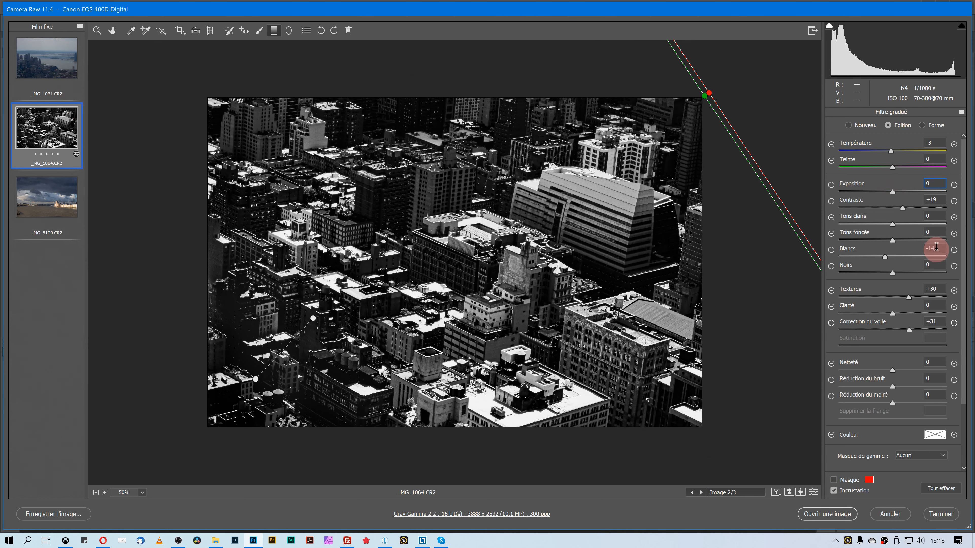
double_click(912, 249)
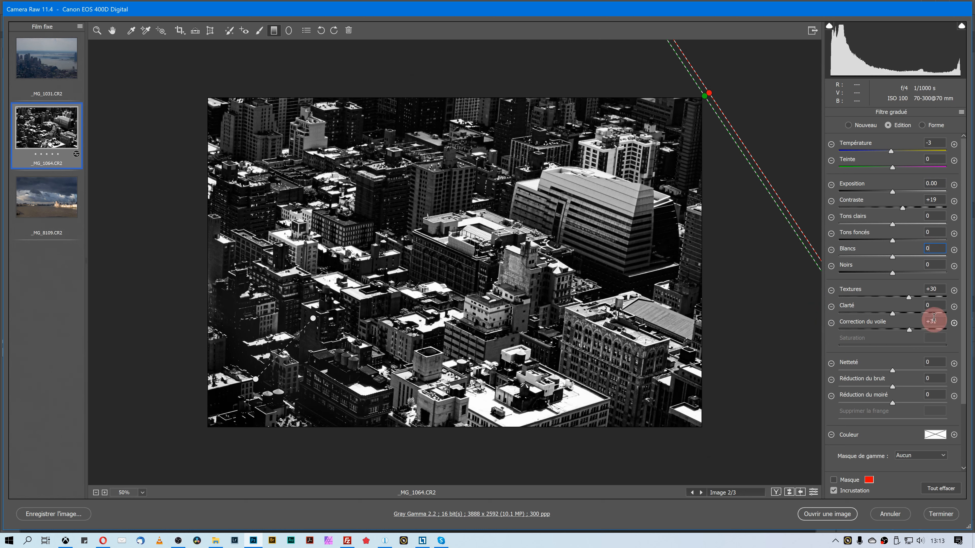
double_click(883, 318)
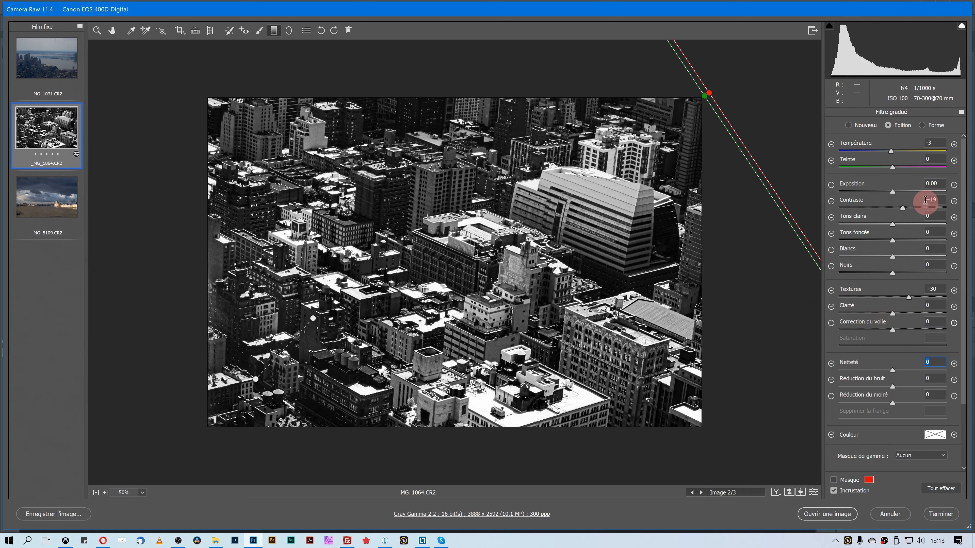
Set the graduated filter's Contraste to +40, Tons clairs to +11, Tons foncés to -26 and Textures to +92.
drag(914, 208, 878, 241)
click(934, 294)
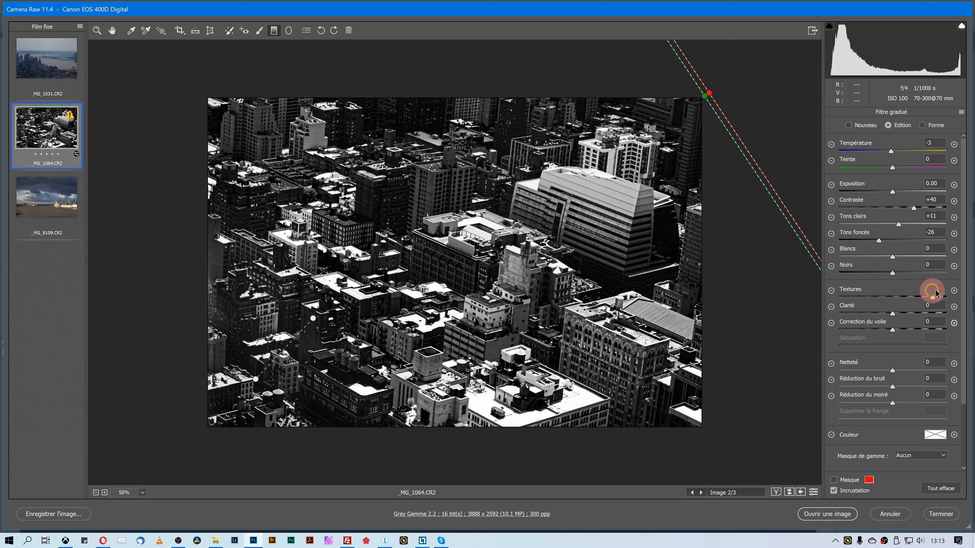
drag(935, 293, 942, 295)
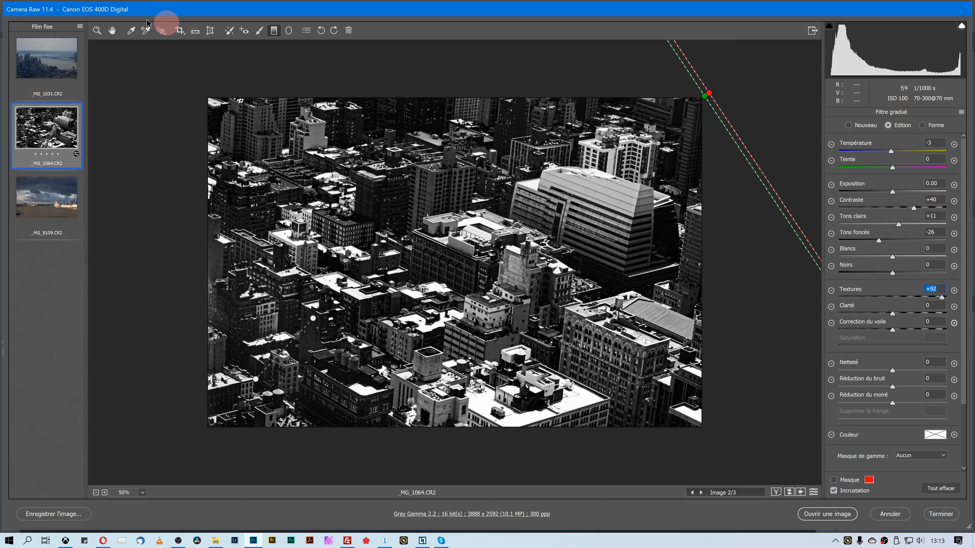
Leave the graduated filter, enlarge the photo to 66.7% and compare the black-and-white version with the original.
click(97, 30)
click(409, 313)
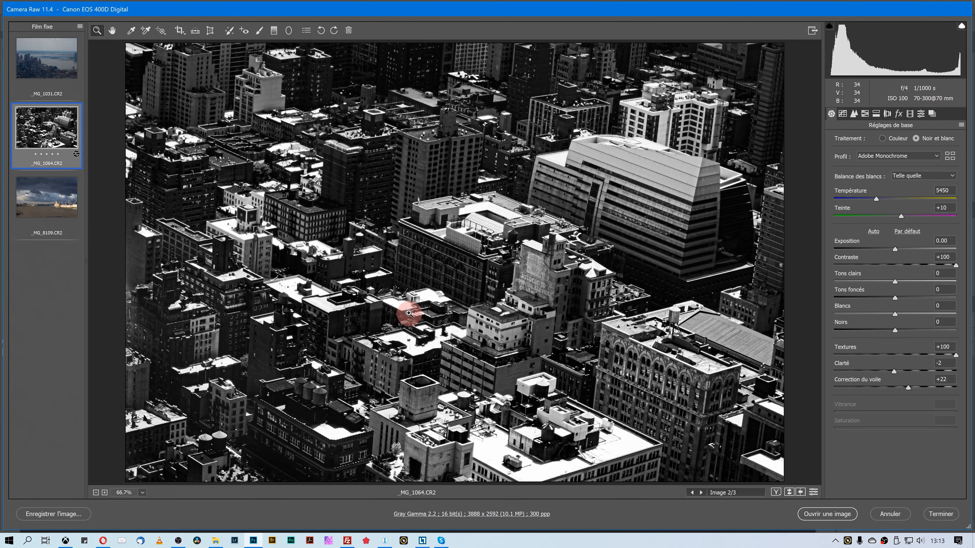
key(p)
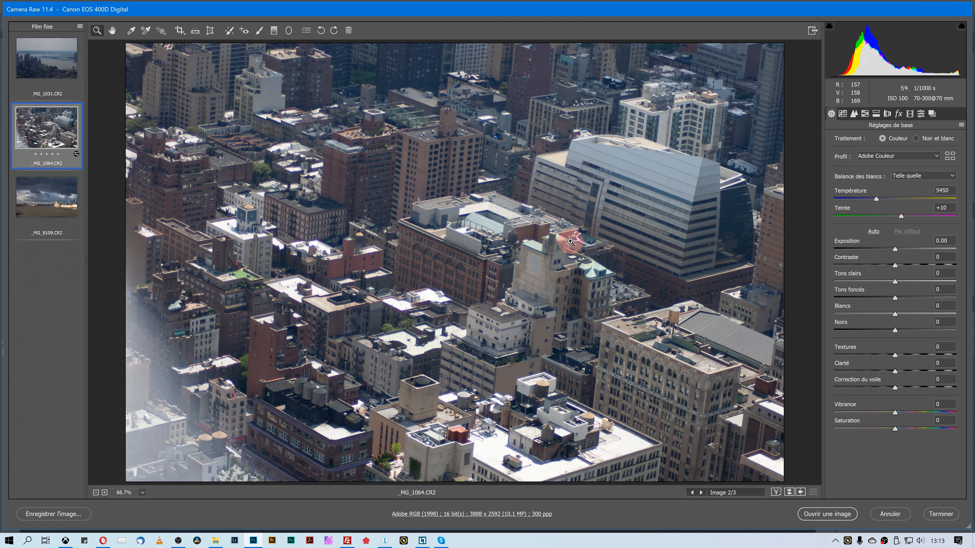
key(p)
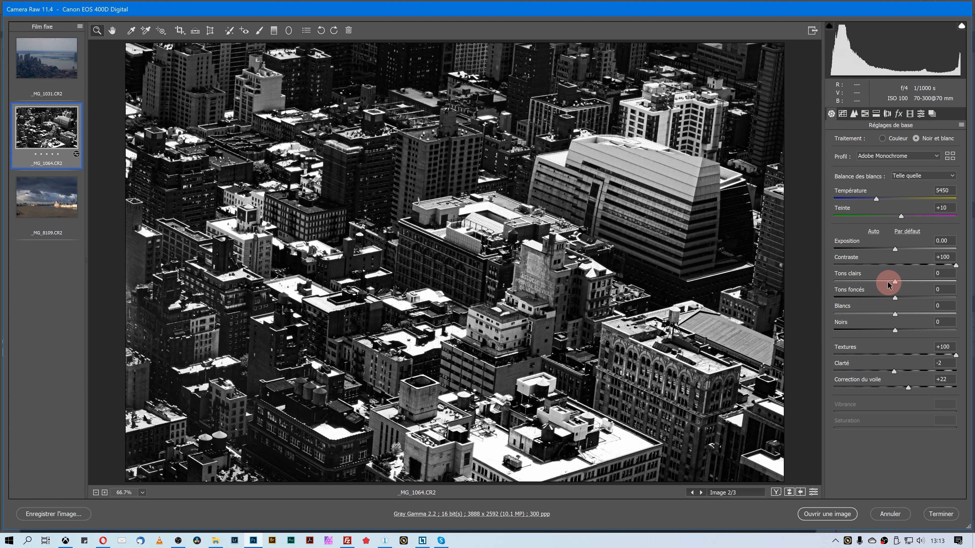
Lower the whole photo's Tons clairs to -5, check the highlight clipping overlay and compare with the original.
drag(889, 284, 886, 284)
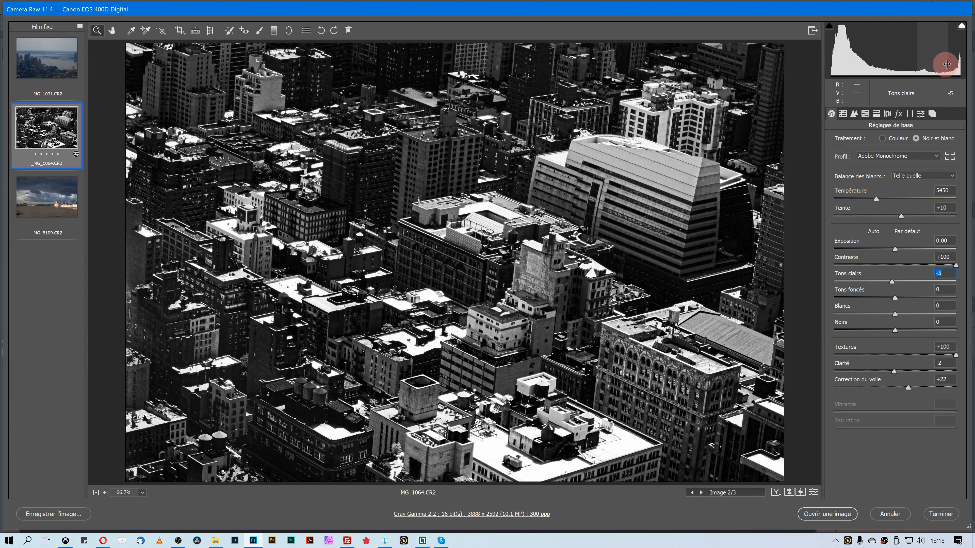
key(o)
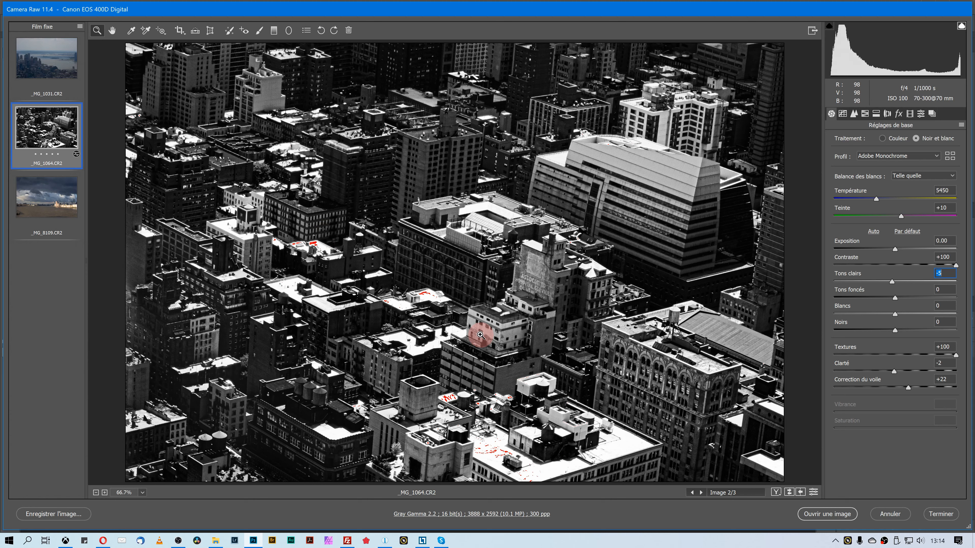
key(o)
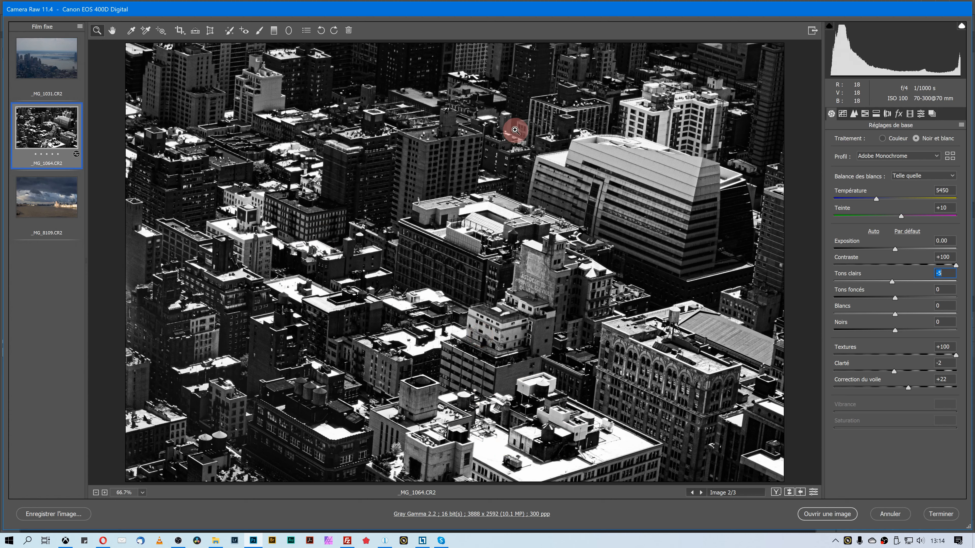
key(Left)
key(p)
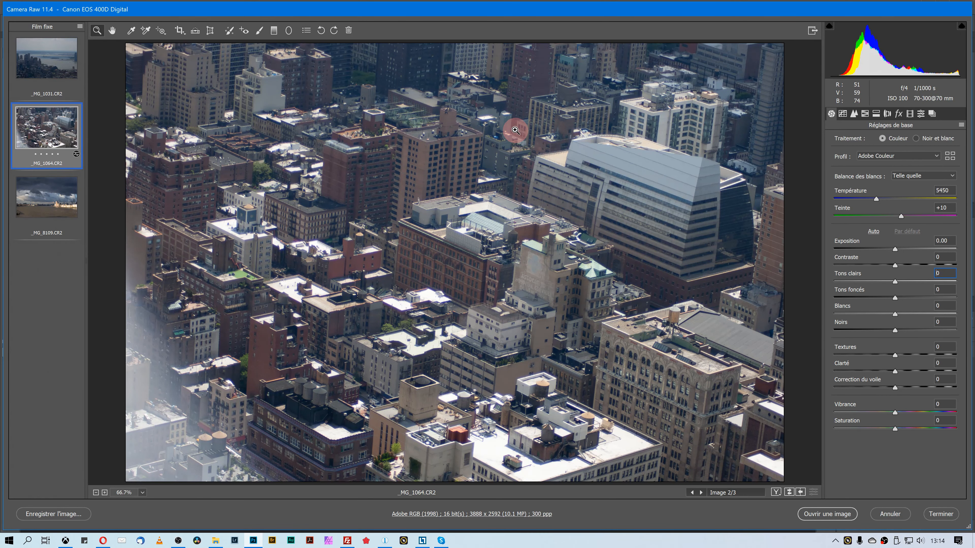
key(p)
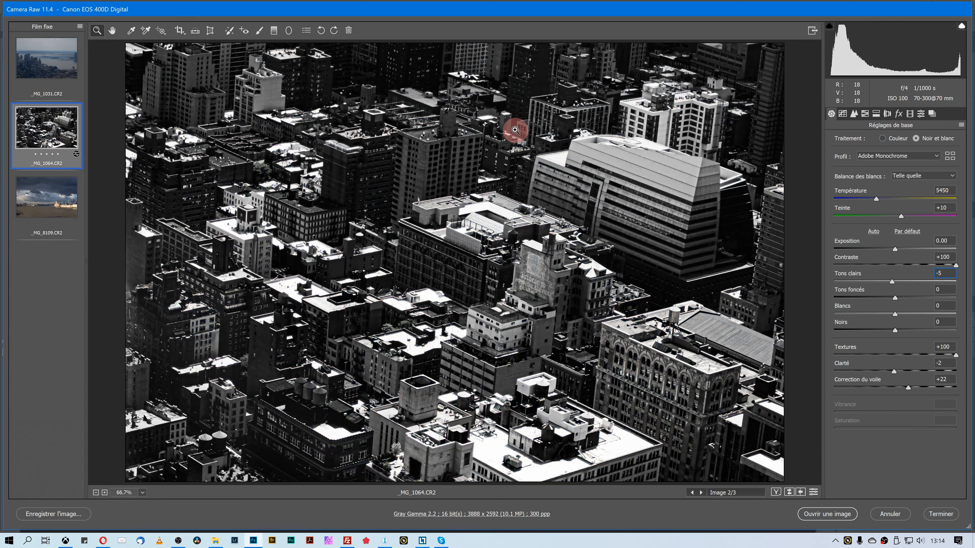
Sharpen the photo with Masquage 100, Gain 103 and Rayon 1.5, and inspect the details at 100%.
click(853, 113)
key(alt)
drag(855, 209, 967, 202)
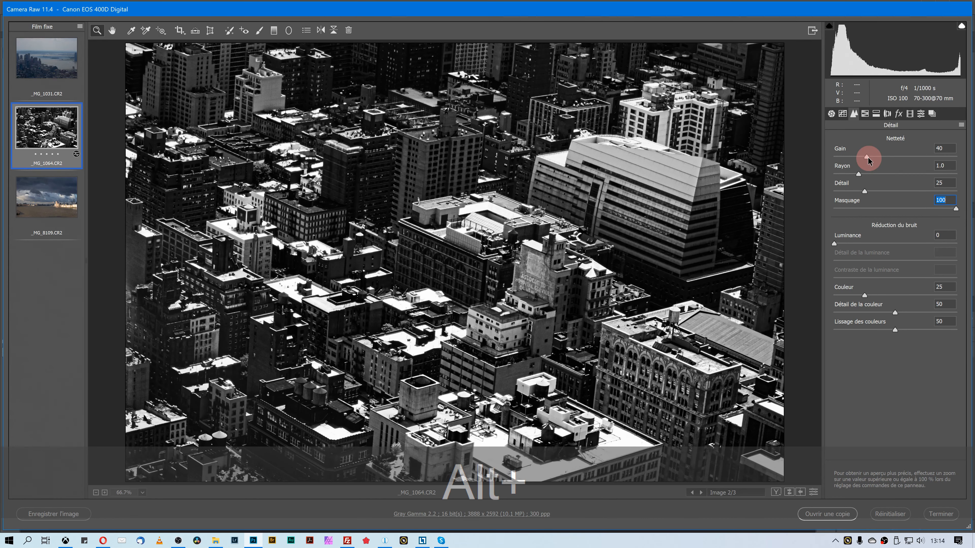
drag(867, 157, 915, 157)
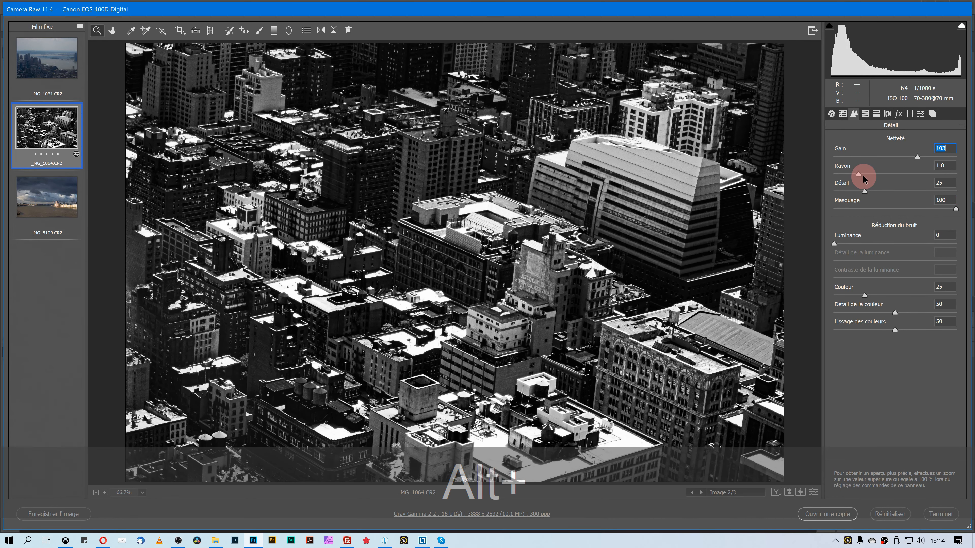
drag(864, 179, 888, 177)
click(306, 275)
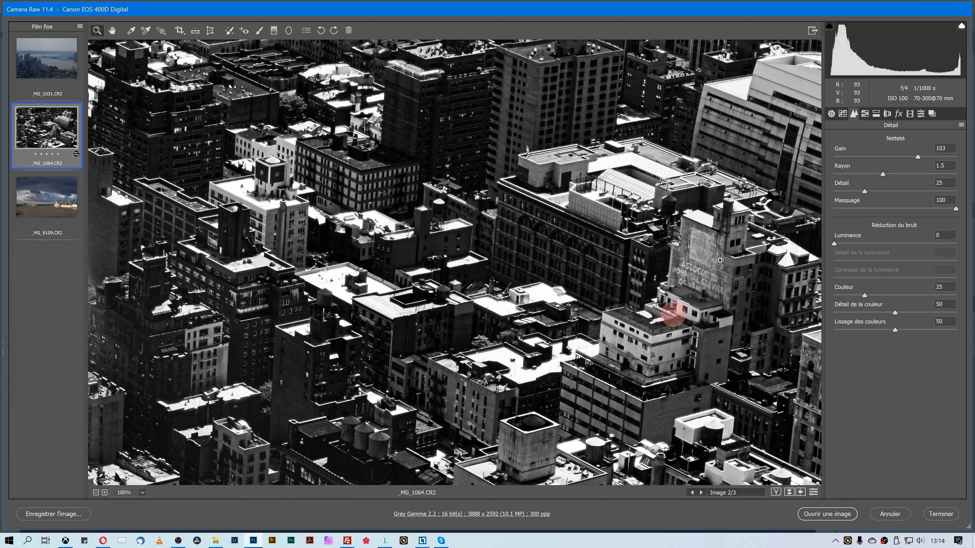
Add grain with Niveau 25 to the photo and compare the finished black-and-white version with the original.
click(899, 113)
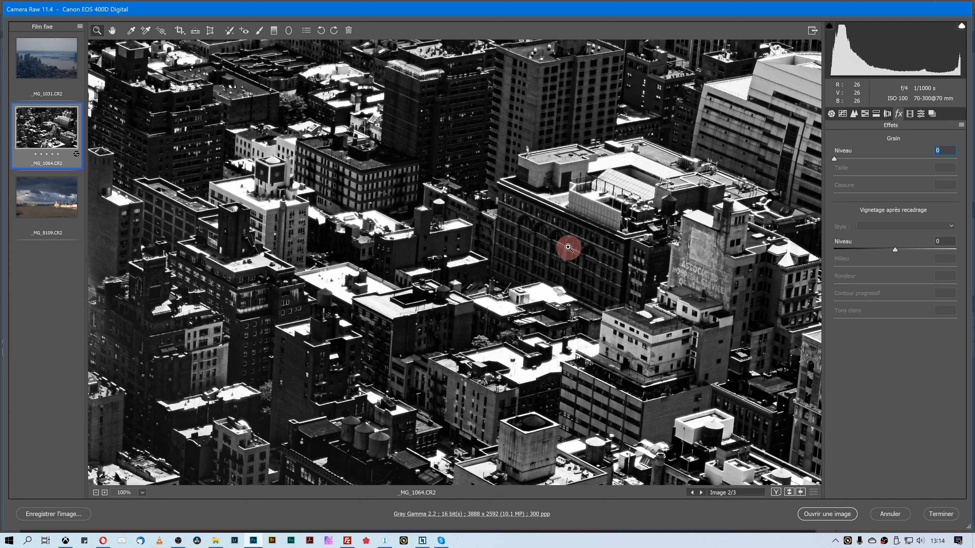
text(25)
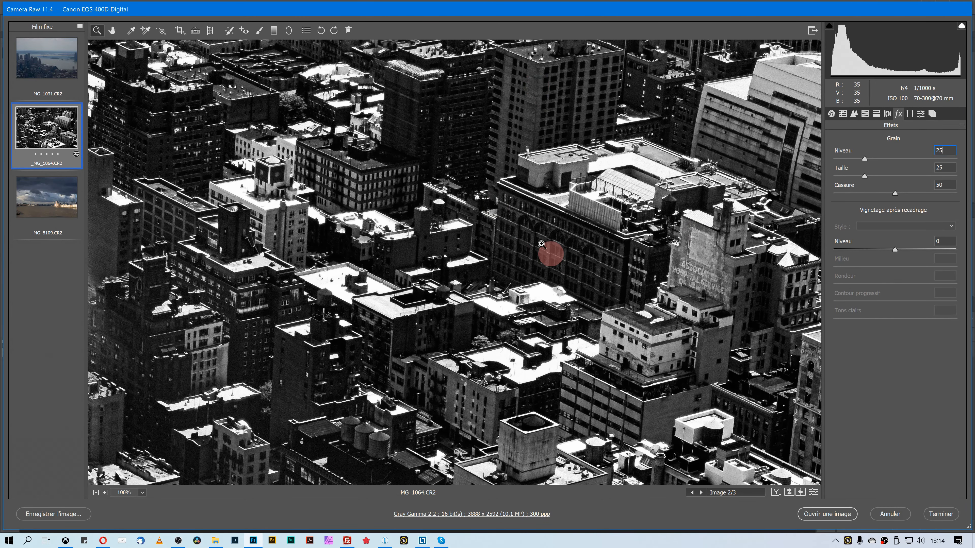
alt+click(441, 237)
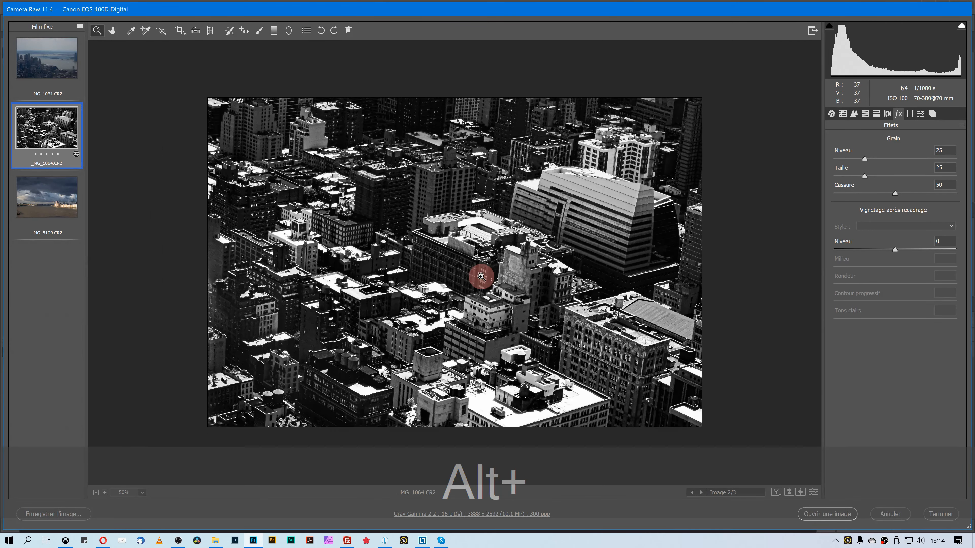
click(481, 276)
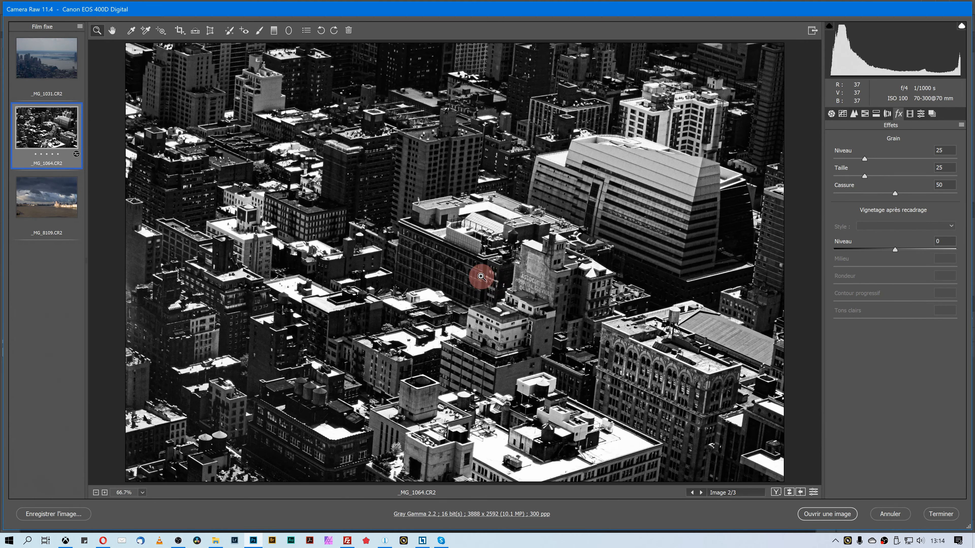
key(q)
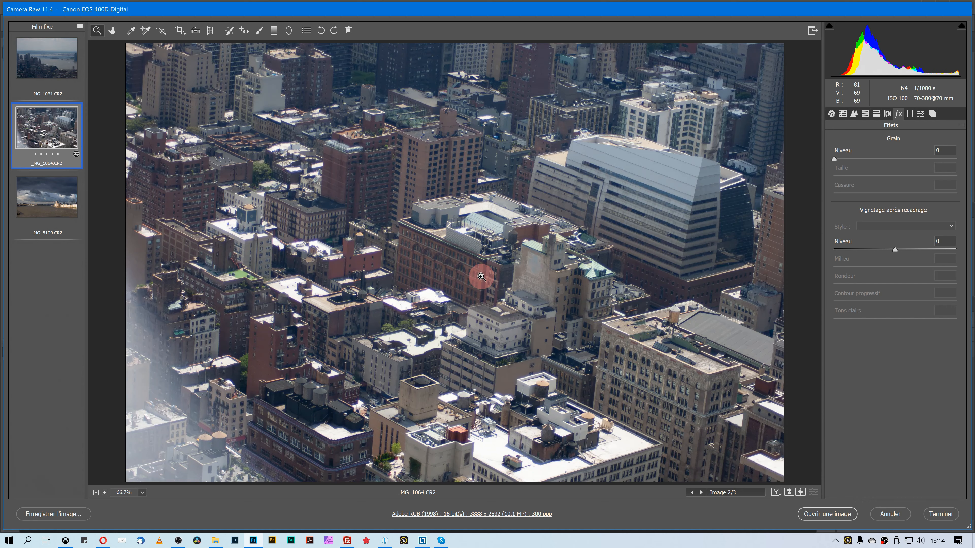
key(q)
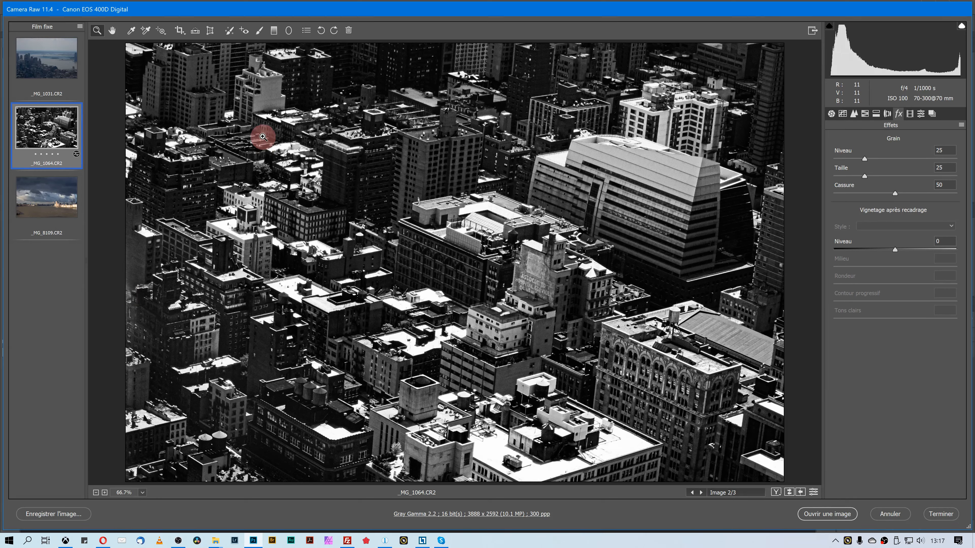
Open _MG_1031.CR2 for editing and raise its Correction du voile to +51 in the basic adjustments.
click(53, 66)
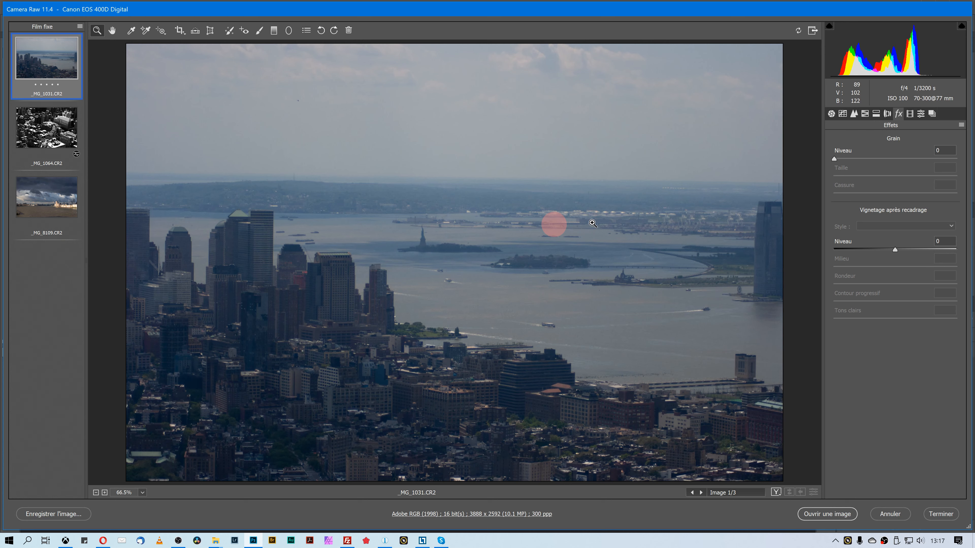
key(ctrl+alt+1)
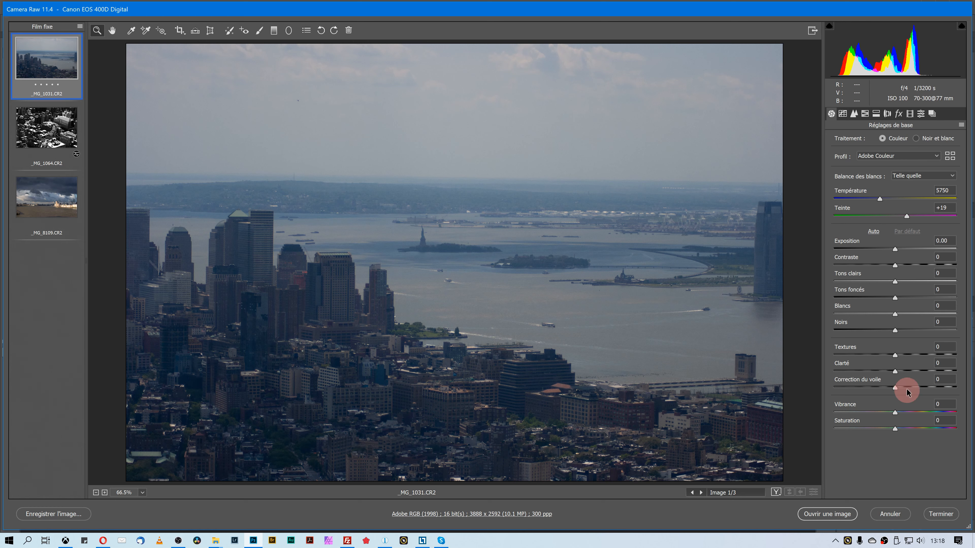
drag(907, 392, 911, 391)
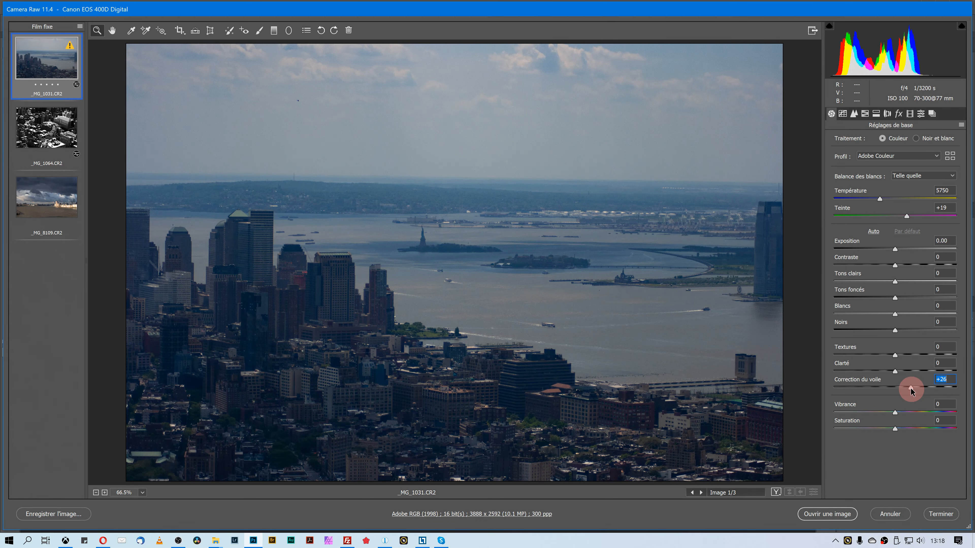
drag(912, 391, 913, 386)
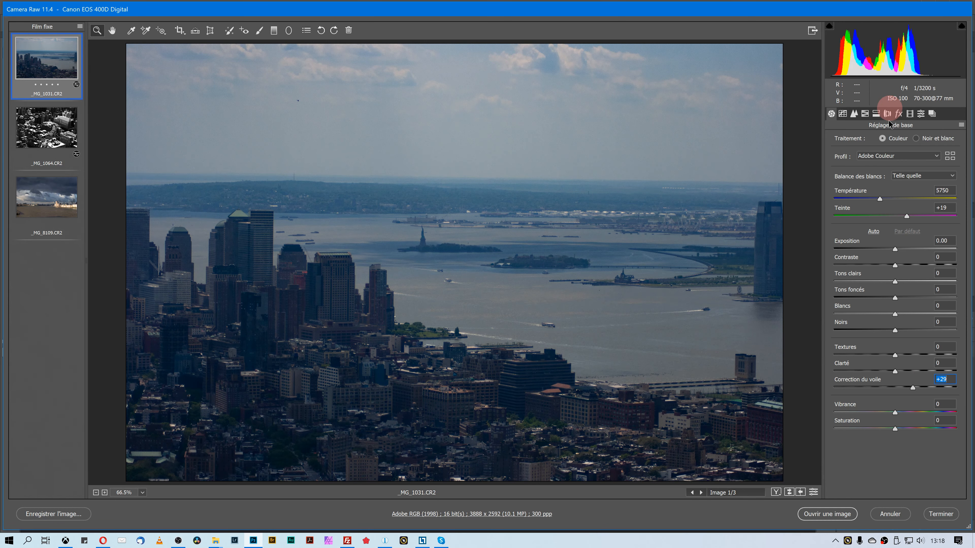
drag(912, 388, 927, 388)
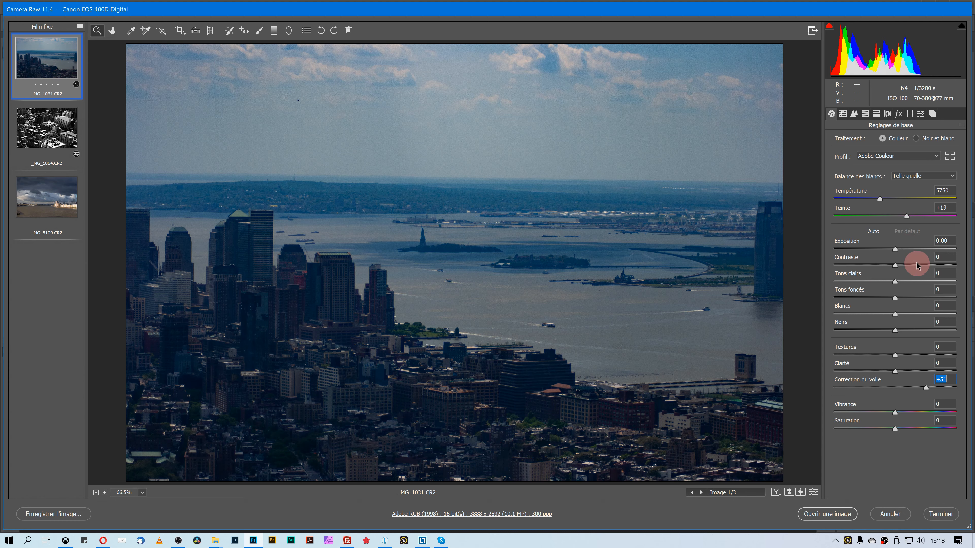
Brighten the photo to Exposition +0.75 and compare it with the original.
click(904, 250)
drag(905, 249, 905, 249)
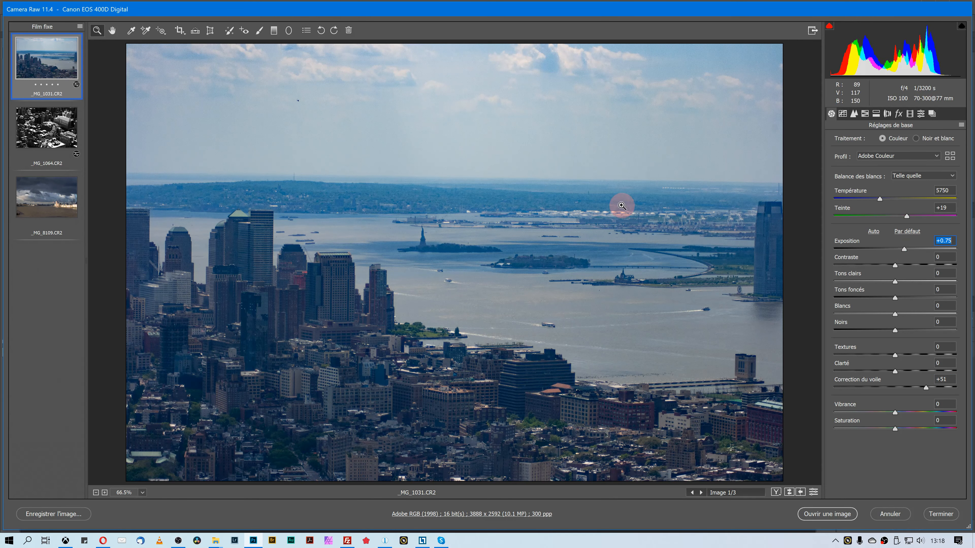
key(p)
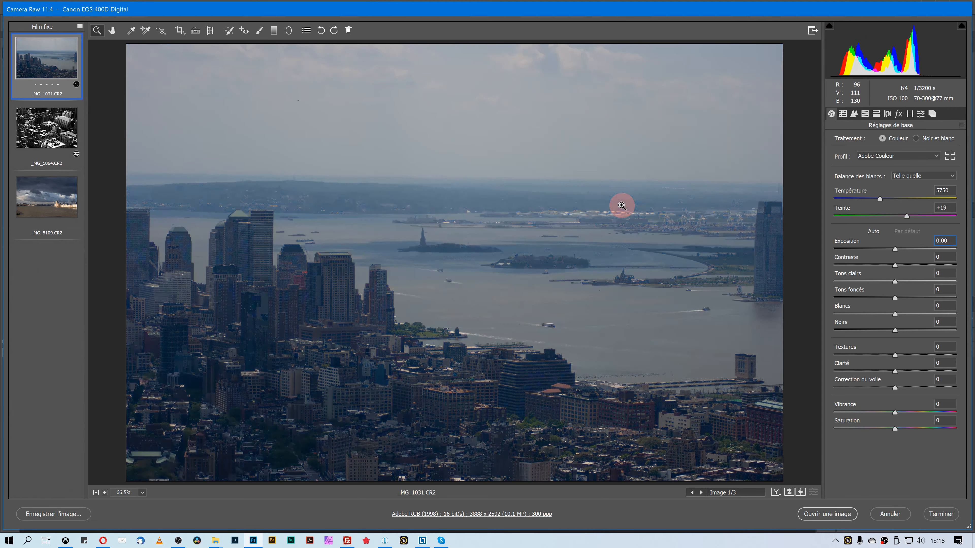
key(p)
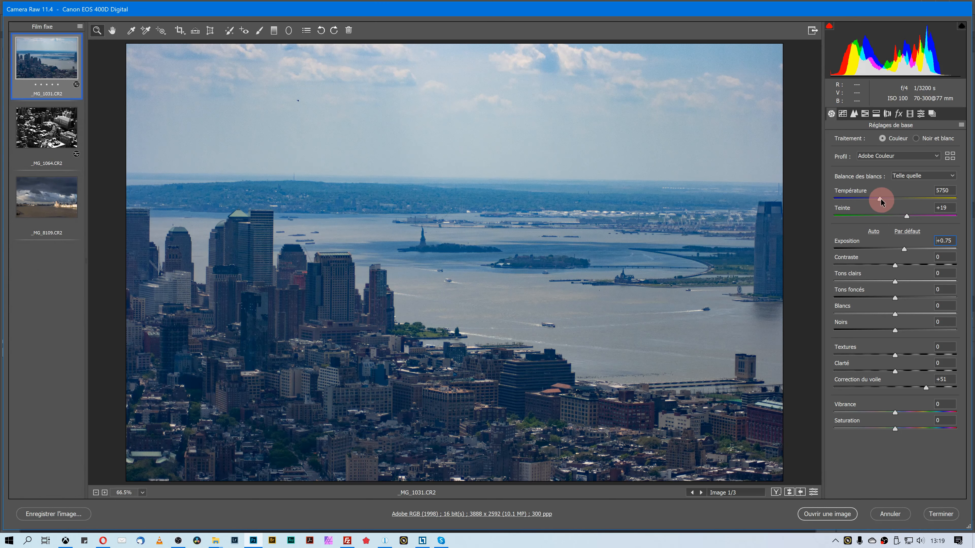
Set the white balance Température to 6000 and place three colour samplers, two on the clouds and one on a white boat.
drag(881, 198, 887, 200)
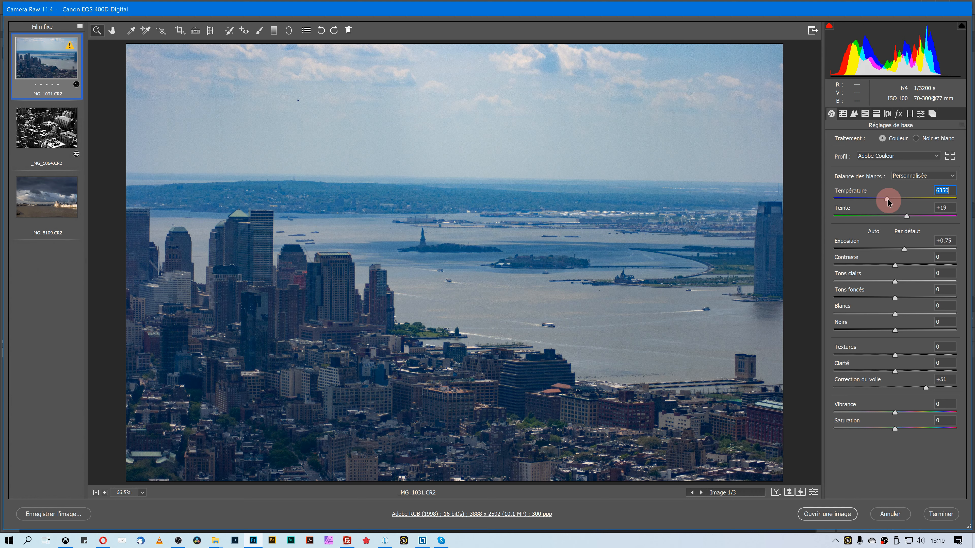
text(6000)
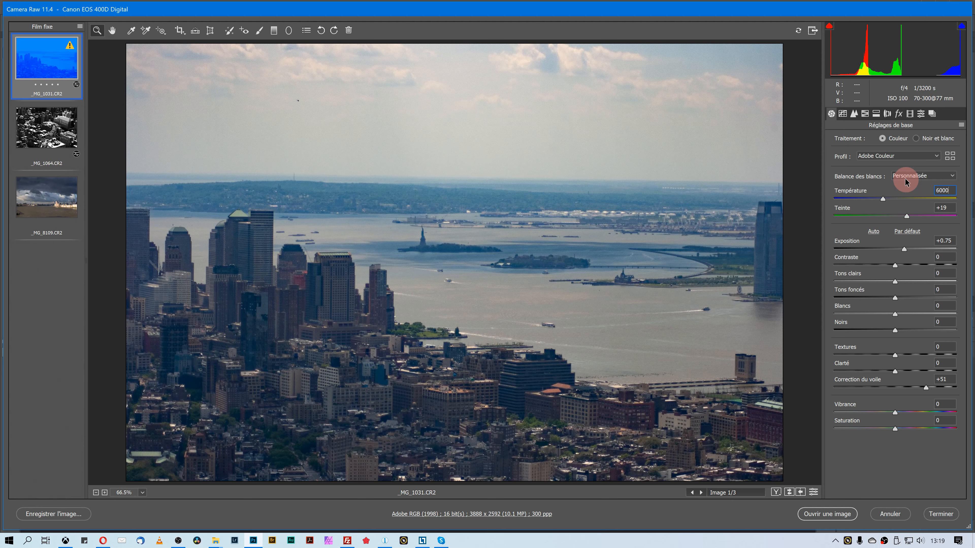
click(145, 30)
click(523, 61)
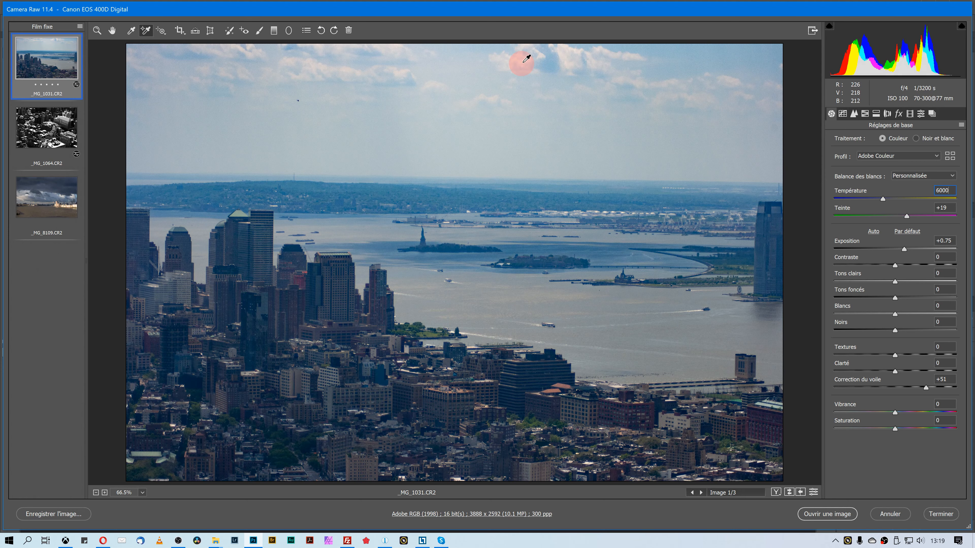
click(524, 63)
click(566, 46)
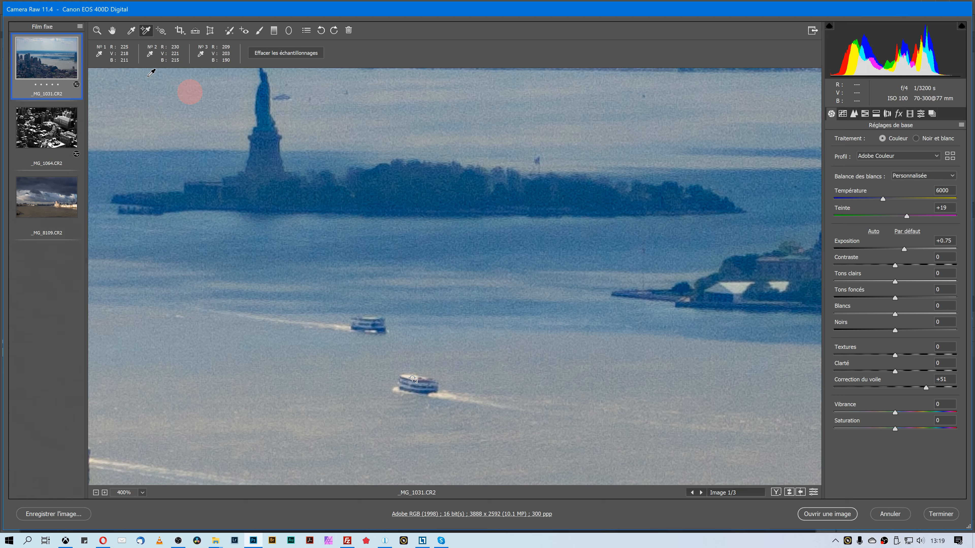
key(ctrl+0)
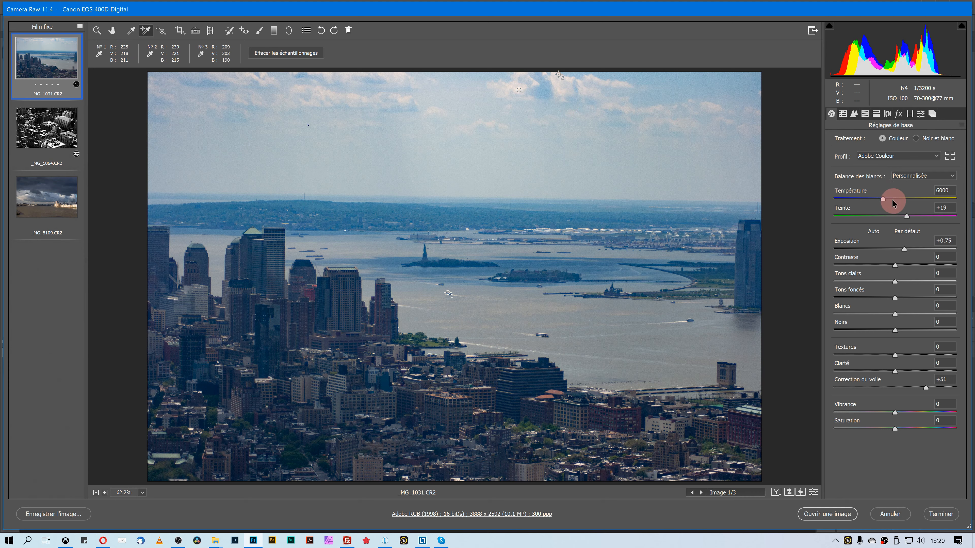
Try warmer and cooler Température values against the colour samplers and settle on 5350.
click(892, 199)
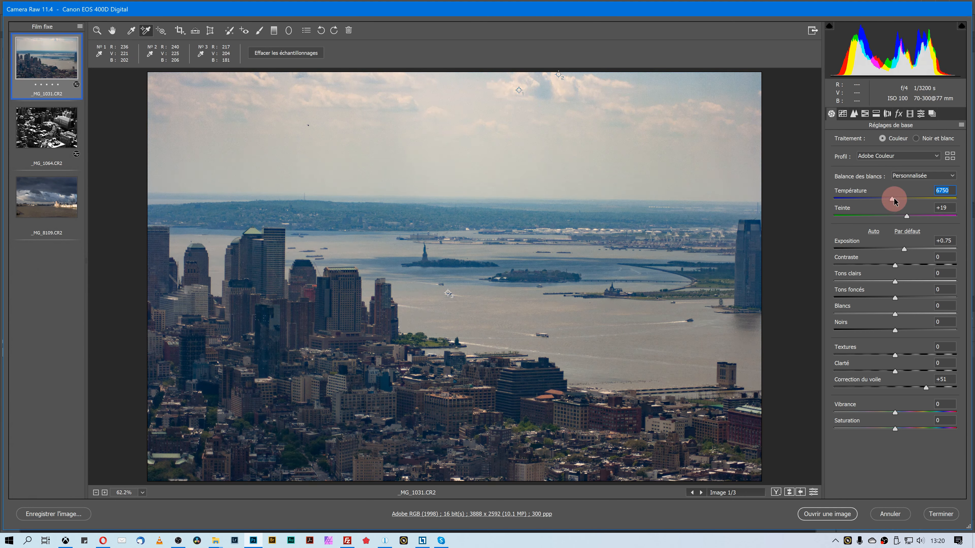
drag(894, 199, 887, 199)
drag(887, 200, 878, 200)
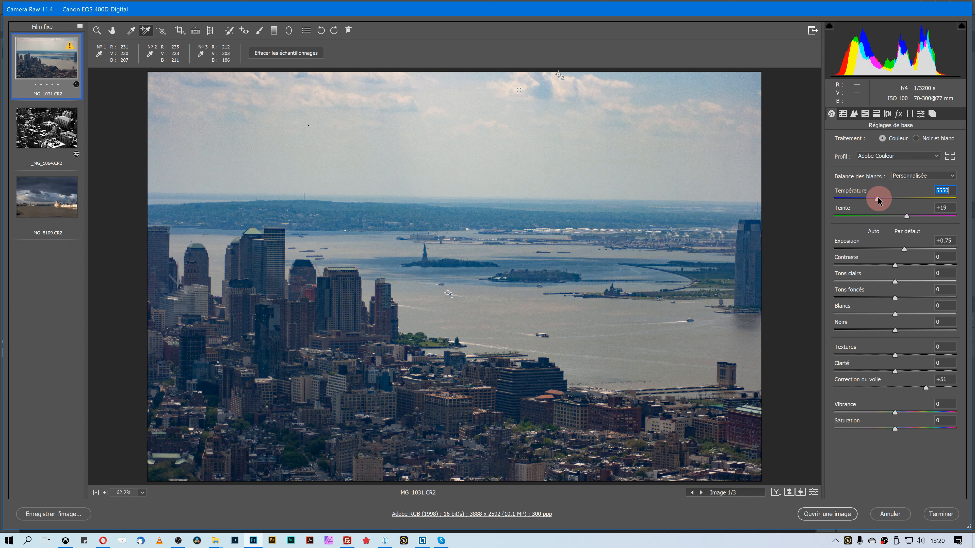
drag(879, 200, 884, 198)
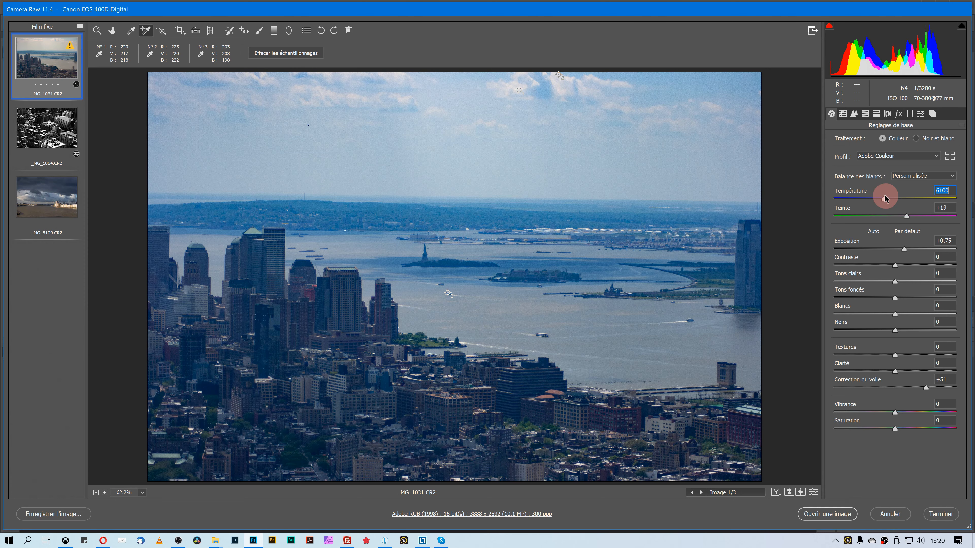
drag(884, 199, 886, 199)
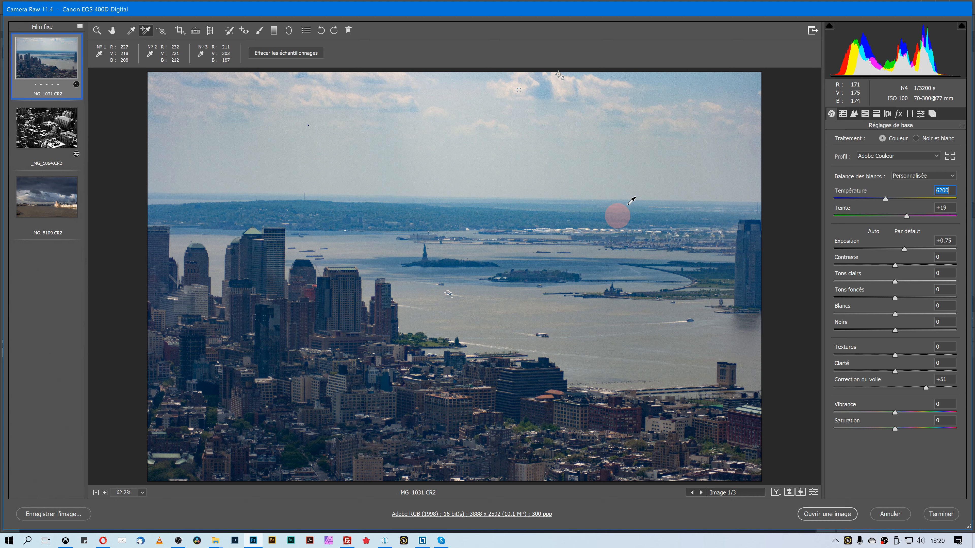
drag(885, 198, 875, 199)
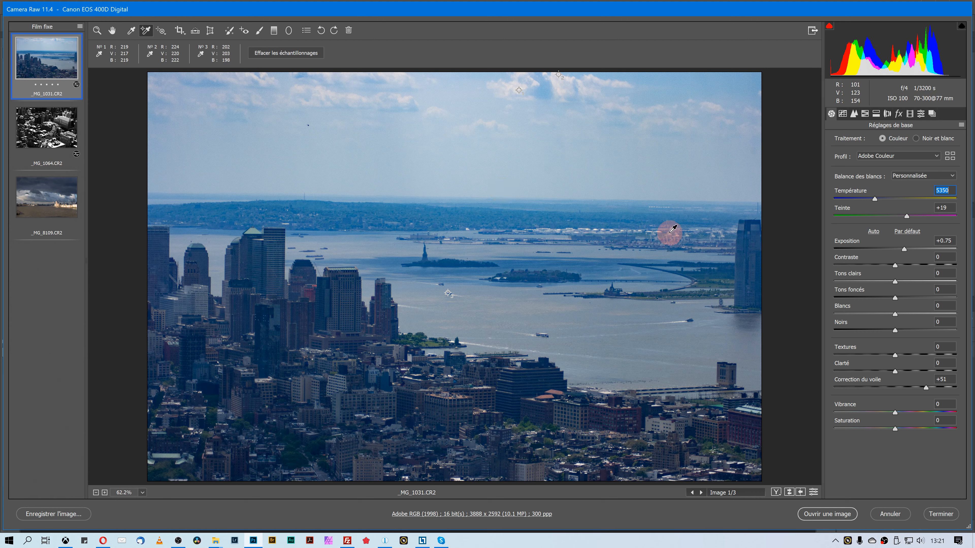
Warm the lower part of the photo with a graduated filter from the harbour up into the sky, and set overall Textures to 50.
key(g)
drag(448, 477, 448, 223)
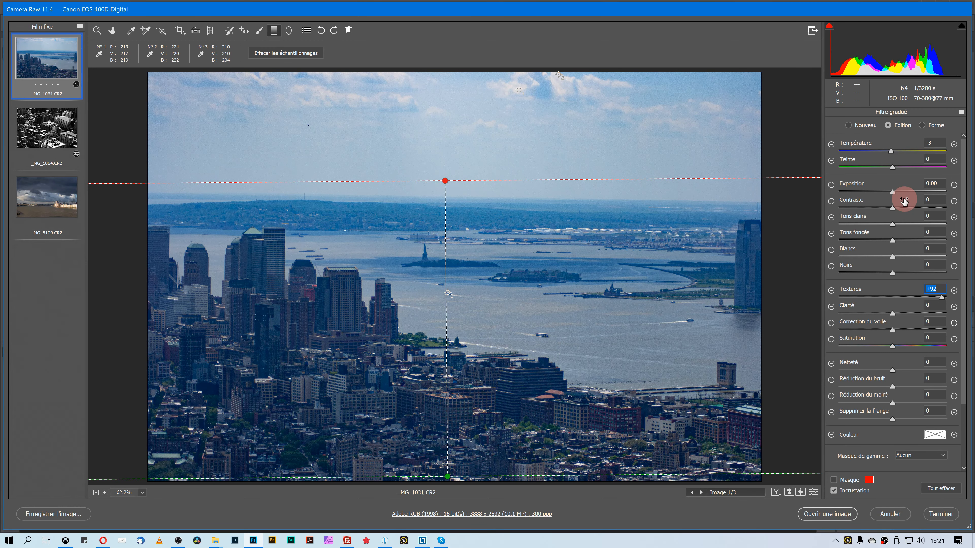
click(445, 181)
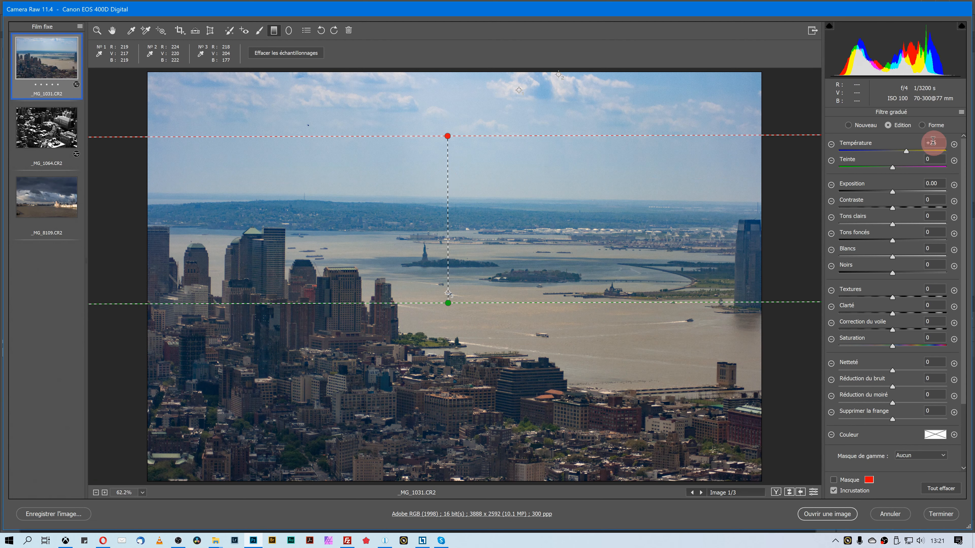
click(934, 144)
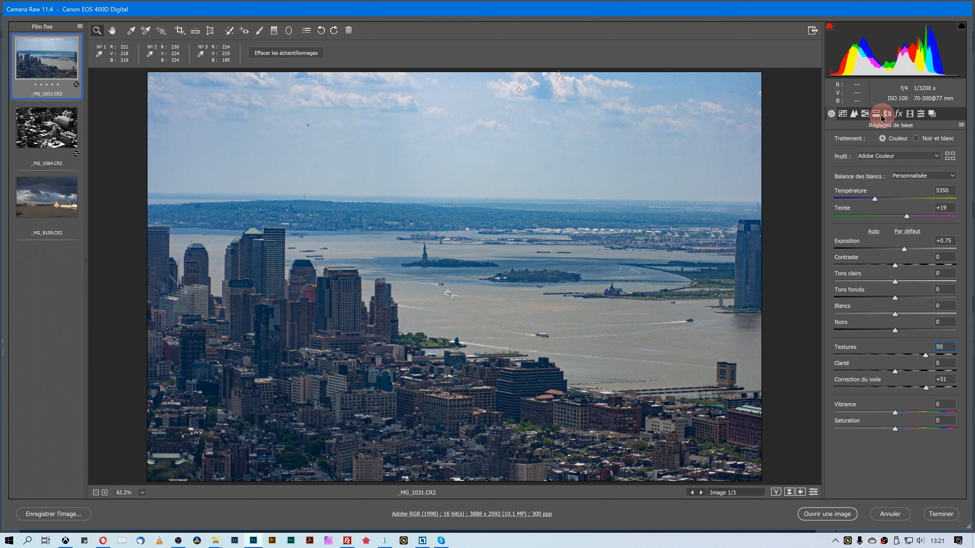
Set the fringe's Quantité de violet to 20 and split-tone with Tons clairs Teinte 53, Saturation 17 and Tons foncés Teinte 212, Saturation 11.
click(883, 115)
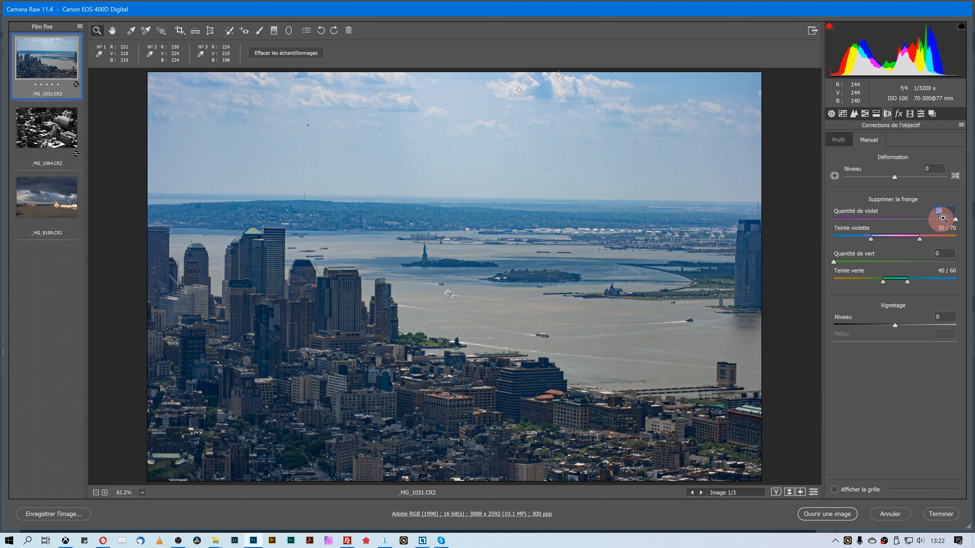
drag(834, 157, 855, 174)
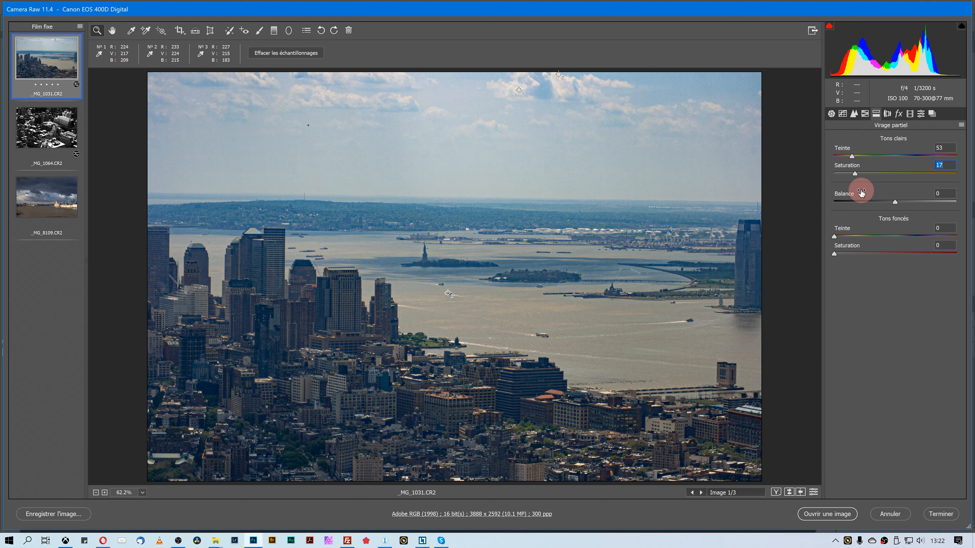
click(448, 129)
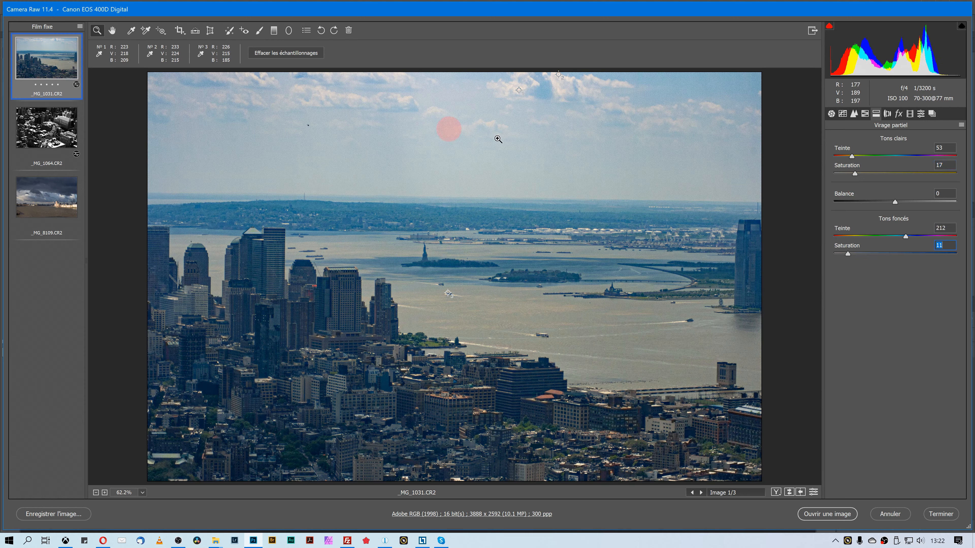
Darken the photo's edges with a post-crop vignette of Niveau -20 and inspect the details at 100%.
click(892, 118)
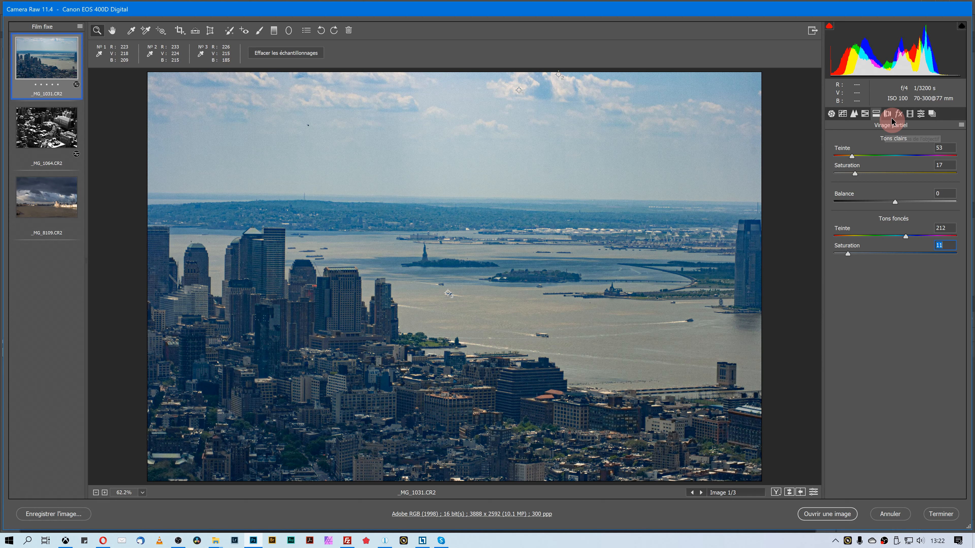
click(894, 116)
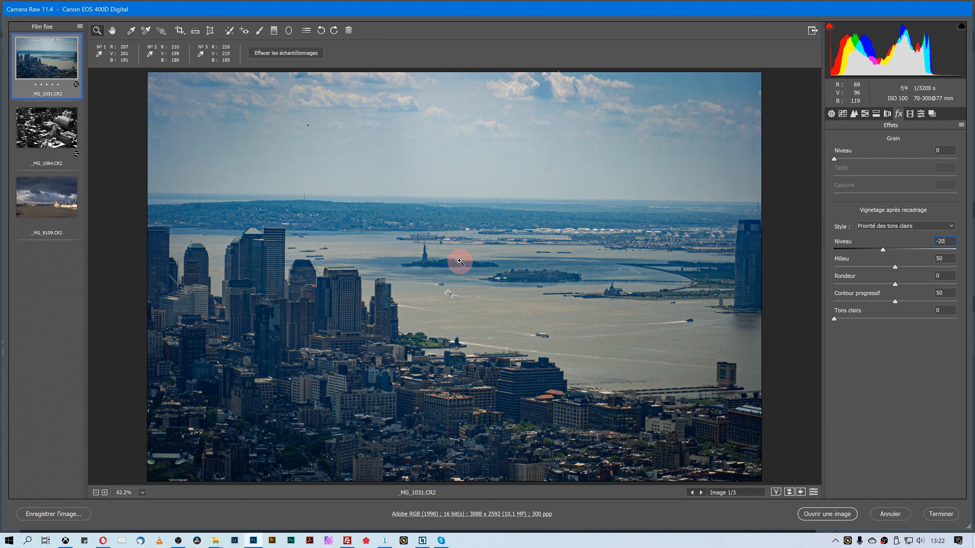
click(438, 225)
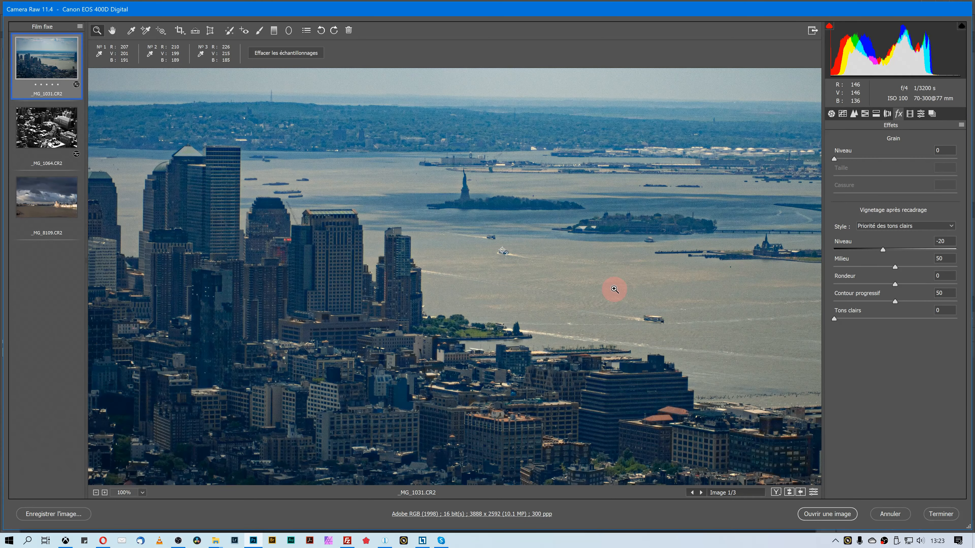
Open _MG_8109.CR2 and remove the dark shadow along the lower edge of the water with a Corriger retouch of Taille 19.
click(47, 197)
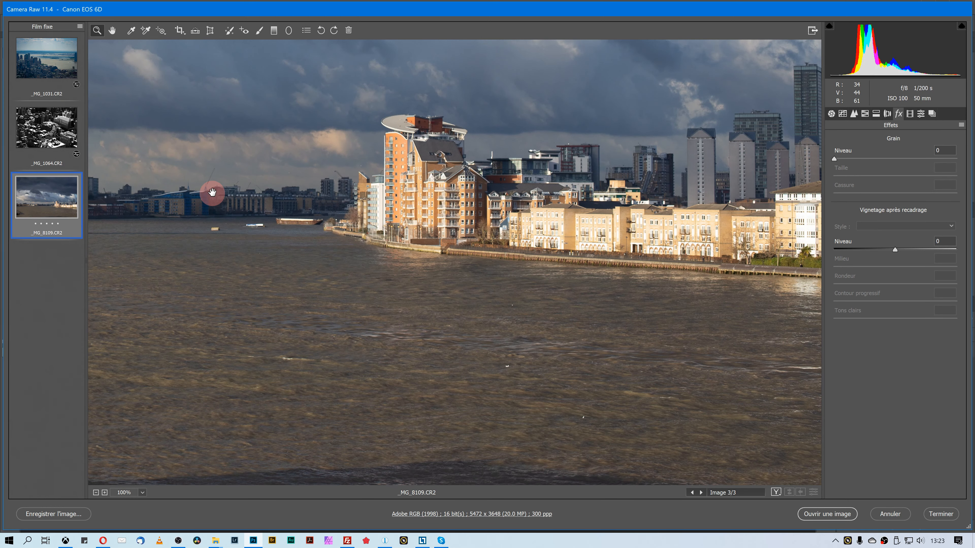
scroll(369, 252, down, 3)
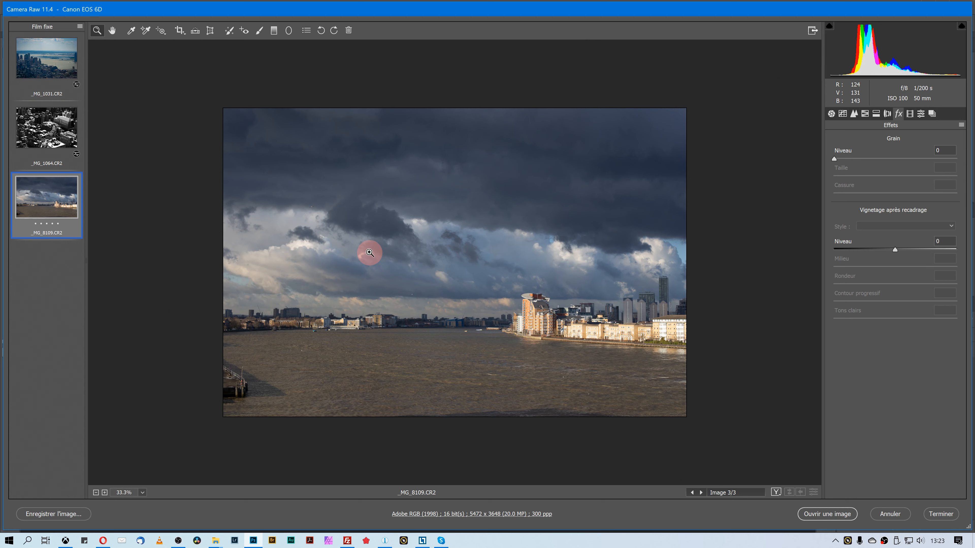
key(b)
drag(407, 417, 575, 415)
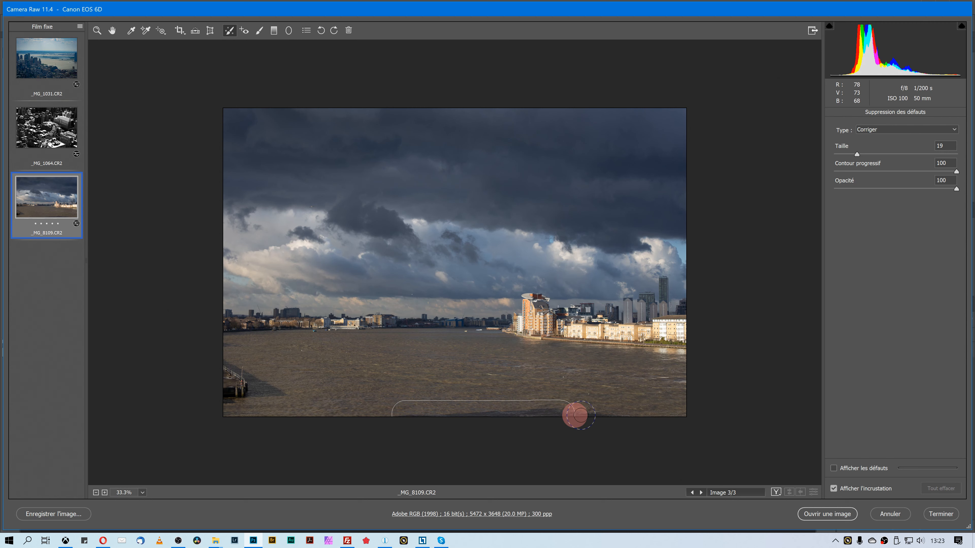
key(z)
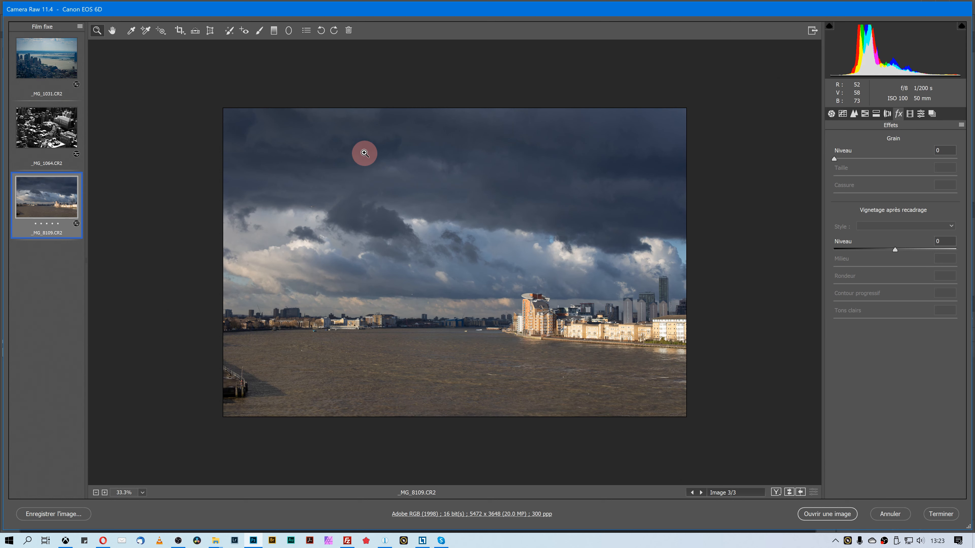